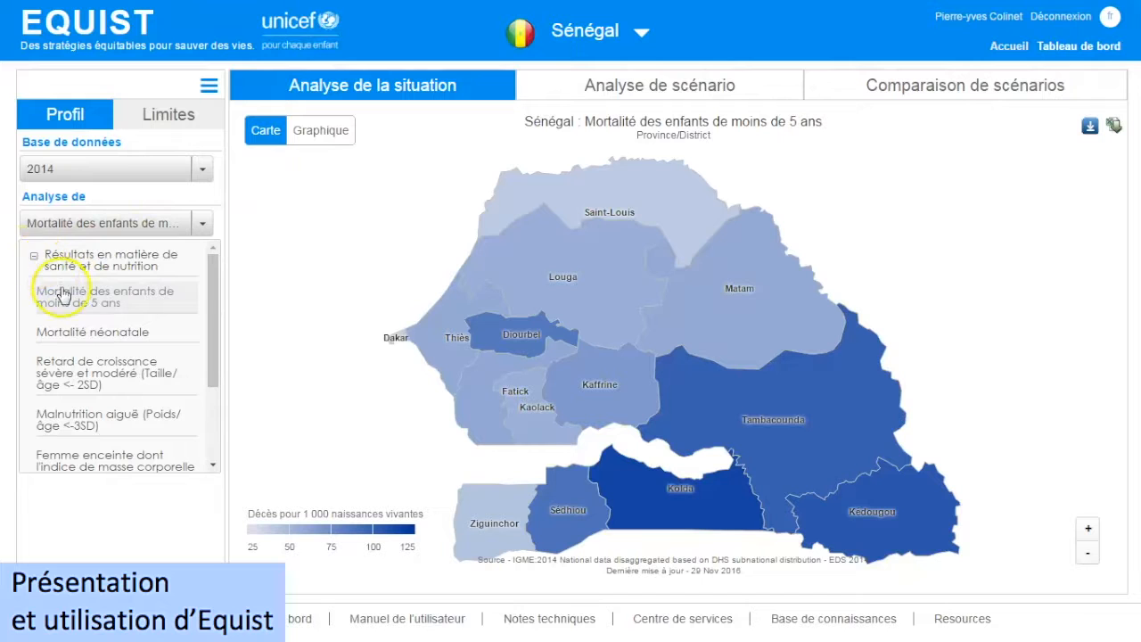
# Step: Map Sénégal's situation for the Paludisme indicator by province/district
pyautogui.moveTo(207, 337); pyautogui.dragTo(204, 413)
pyautogui.moveTo(214, 311); pyautogui.dragTo(214, 446)
pyautogui.click(175, 348)
# Step: Switch the map to the WASH coverage indicator from the family health practices (Pratiques sanitaires familiales)
pyautogui.click(204, 222)
pyautogui.click(33, 461)
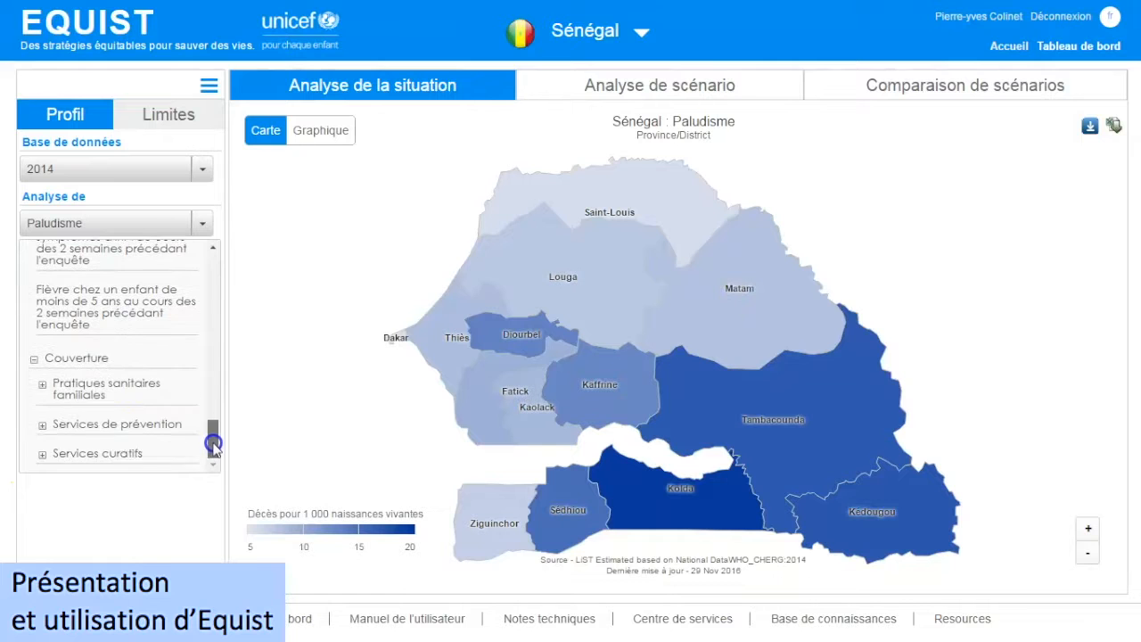
pyautogui.click(43, 389)
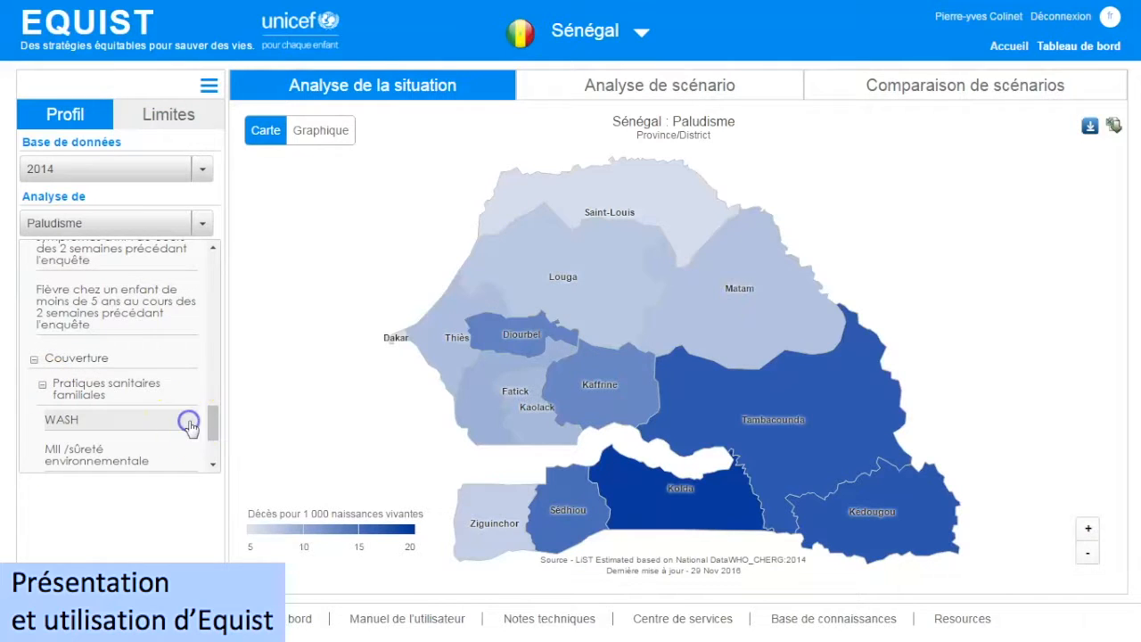
pyautogui.click(183, 417)
# Step: Set the analysis back to Mortalité des enfants de moins de 5 ans and display it as a graph
pyautogui.click(202, 225)
pyautogui.moveTo(216, 415); pyautogui.dragTo(214, 250)
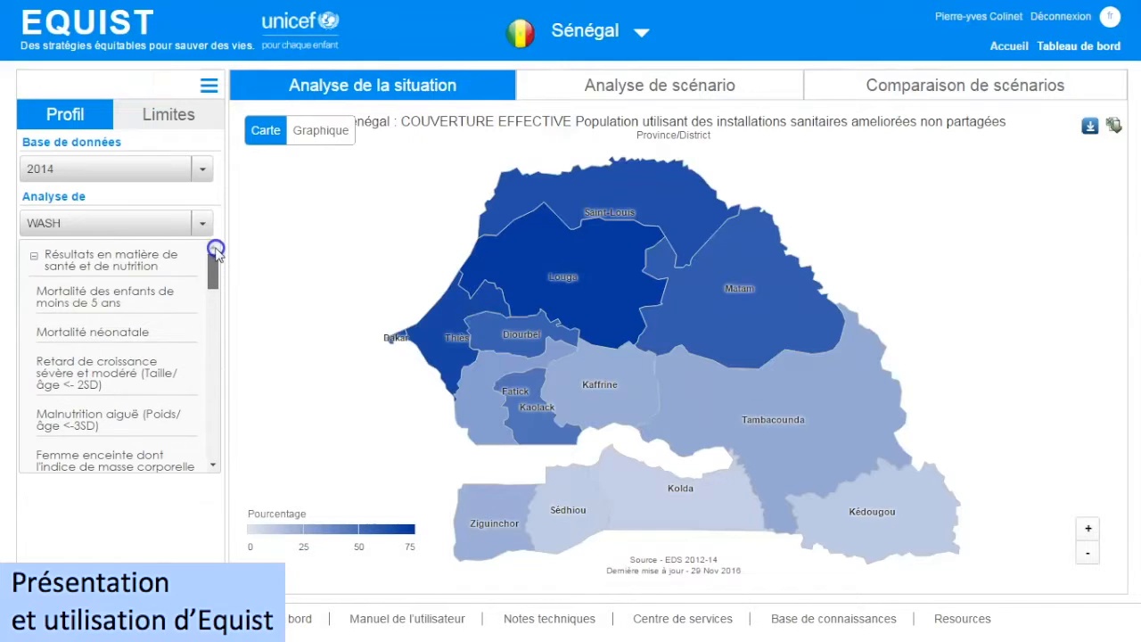
pyautogui.click(165, 296)
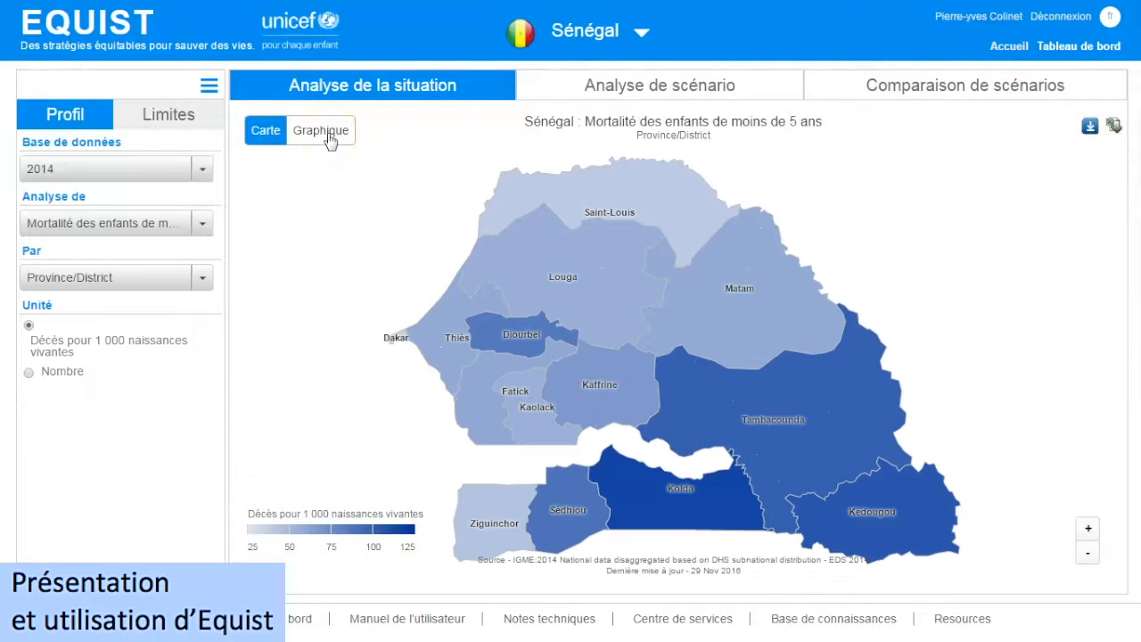
pyautogui.click(328, 134)
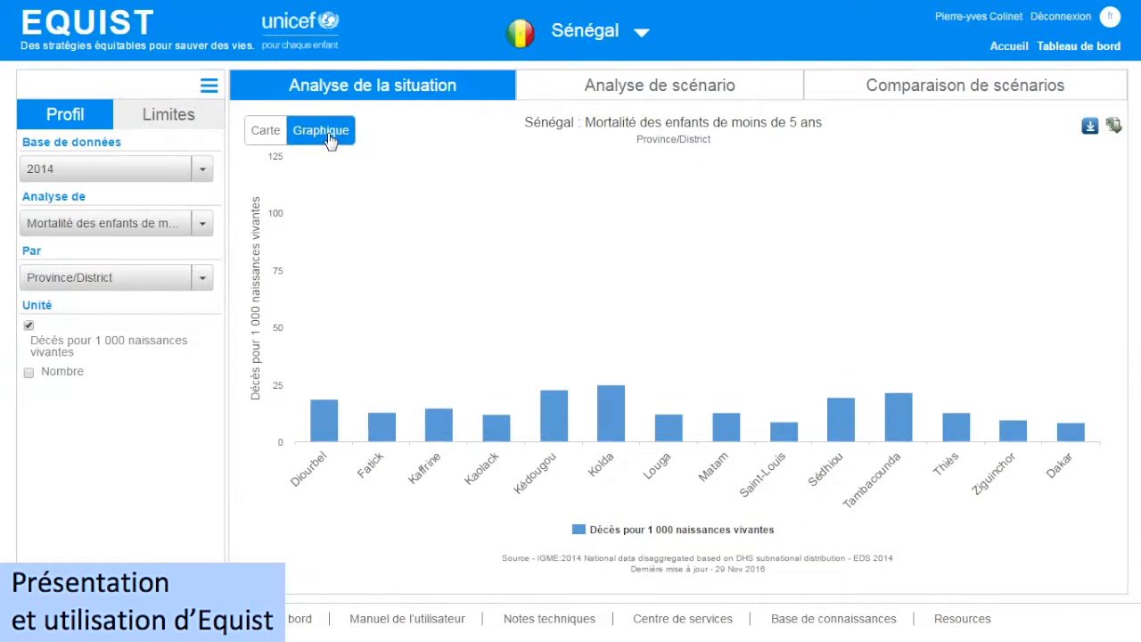
# Step: Break the mortality graph down by Quintile de richesse, and after that by Lieu de résidence
pyautogui.click(202, 277)
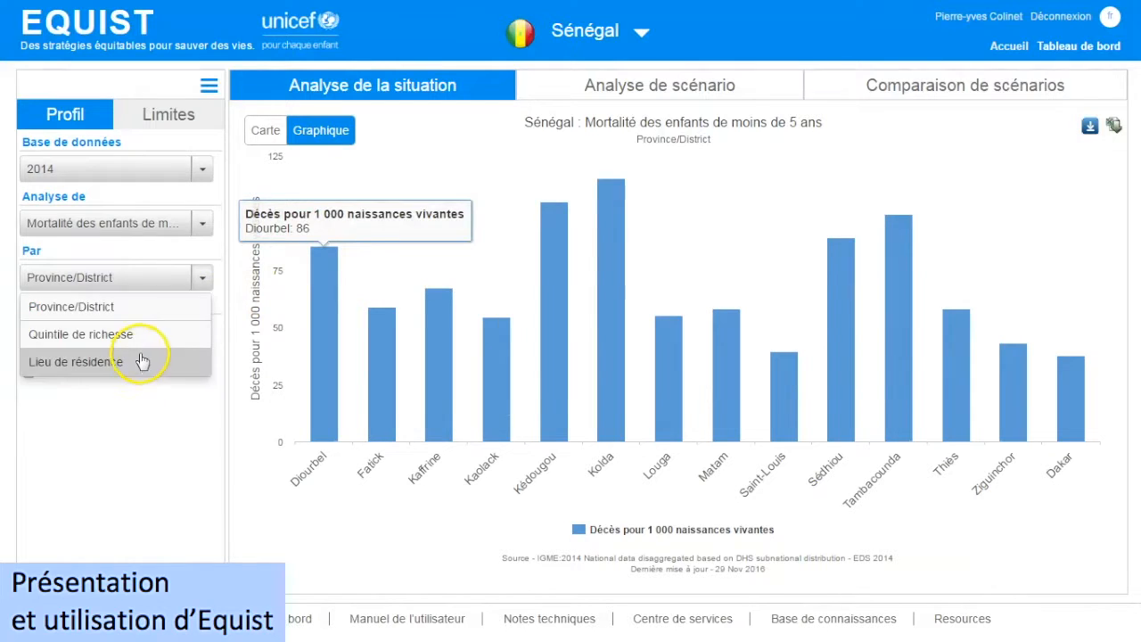
pyautogui.click(140, 347)
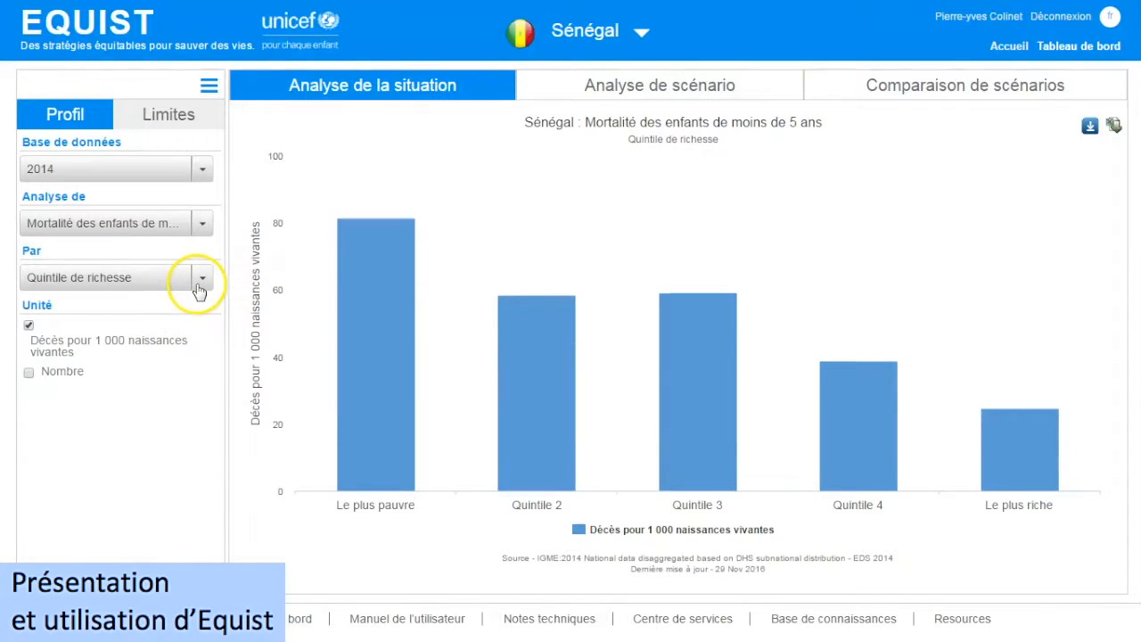
pyautogui.click(199, 282)
pyautogui.click(128, 362)
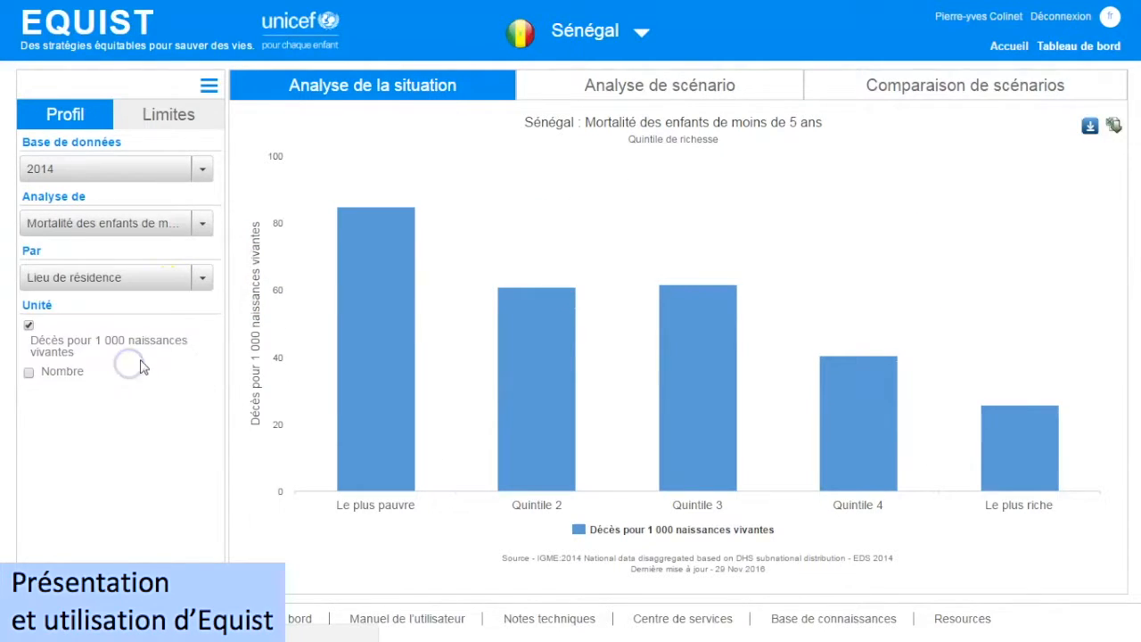
# Step: Show only the Nombre unit in the graph and add the 2012 database alongside 2014
pyautogui.click(29, 373)
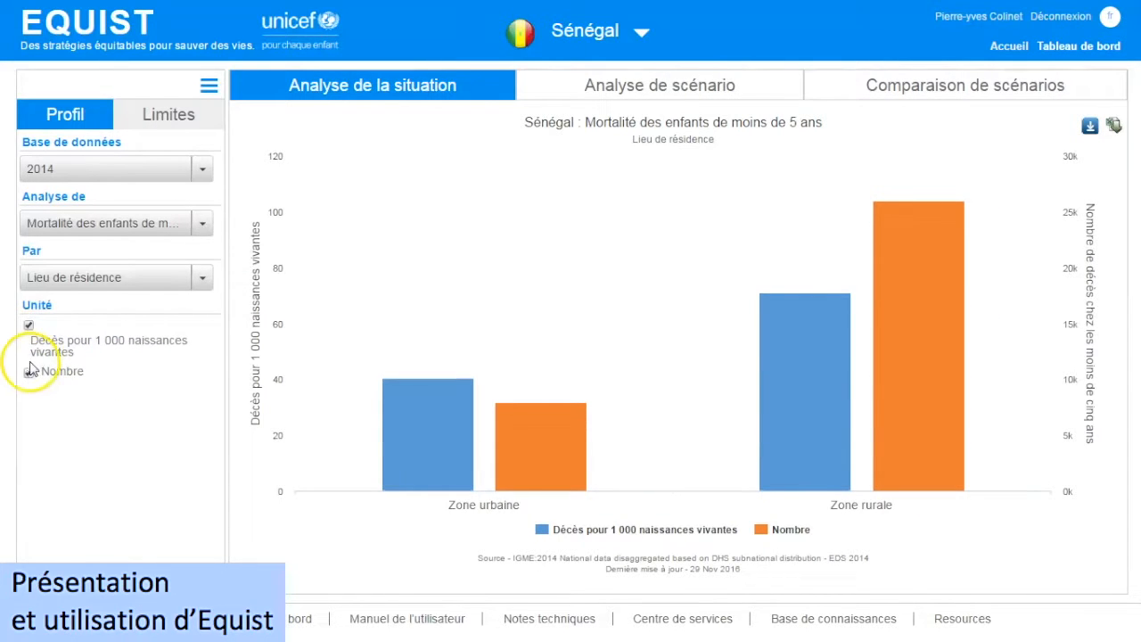
pyautogui.click(30, 326)
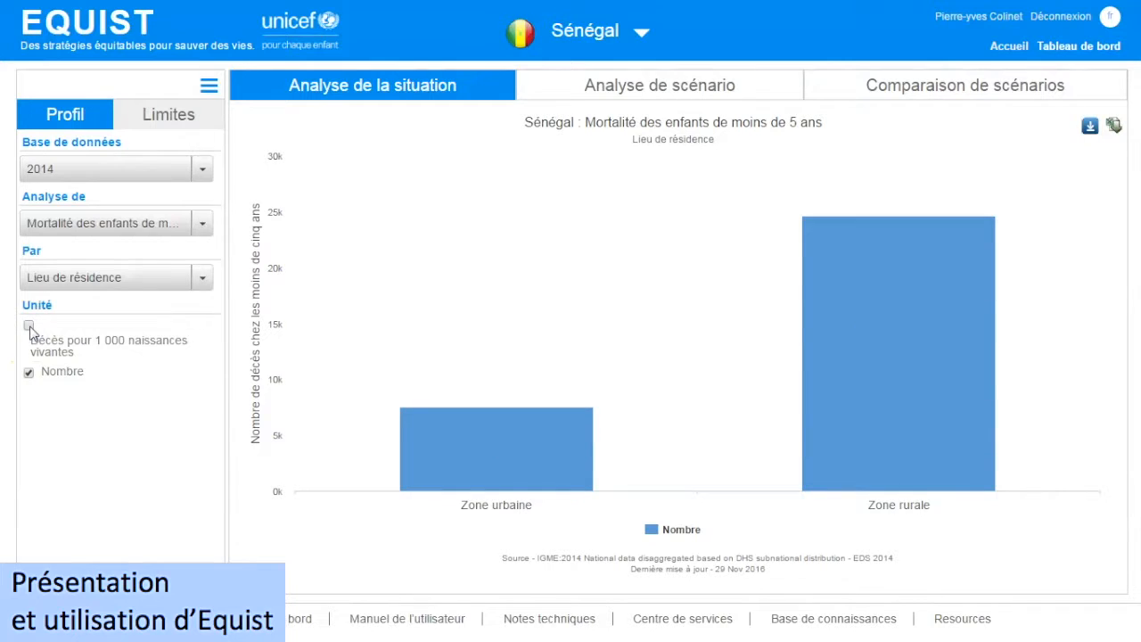
pyautogui.click(208, 171)
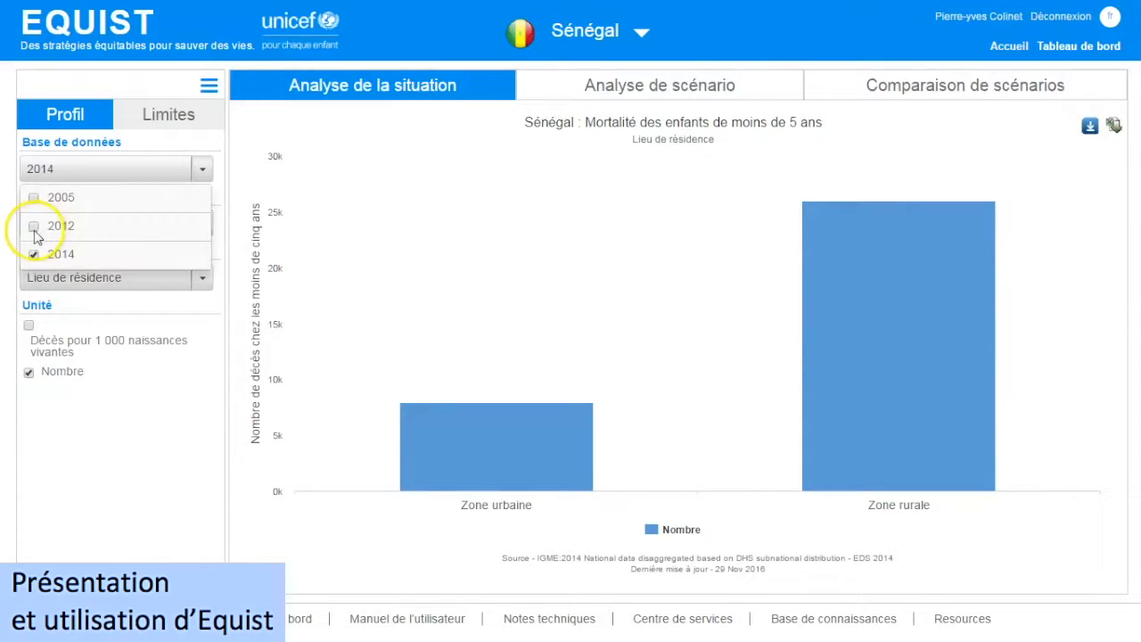
pyautogui.click(33, 229)
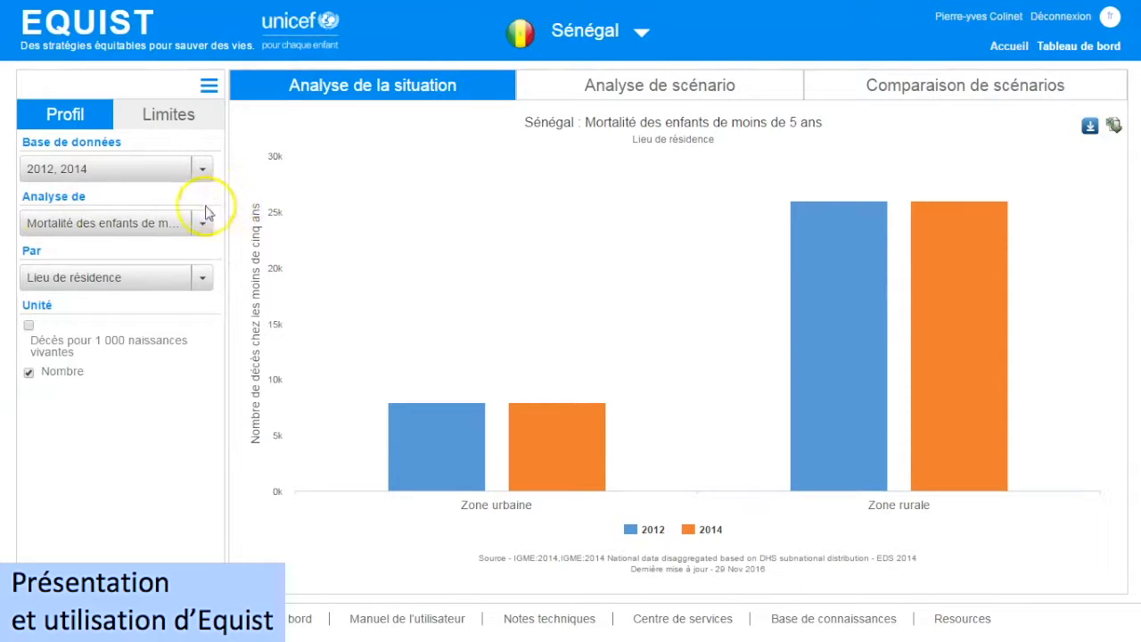
# Step: Go to the scenario analysis and select all provinces/districts as the target population of the Test scenario
pyautogui.click(602, 91)
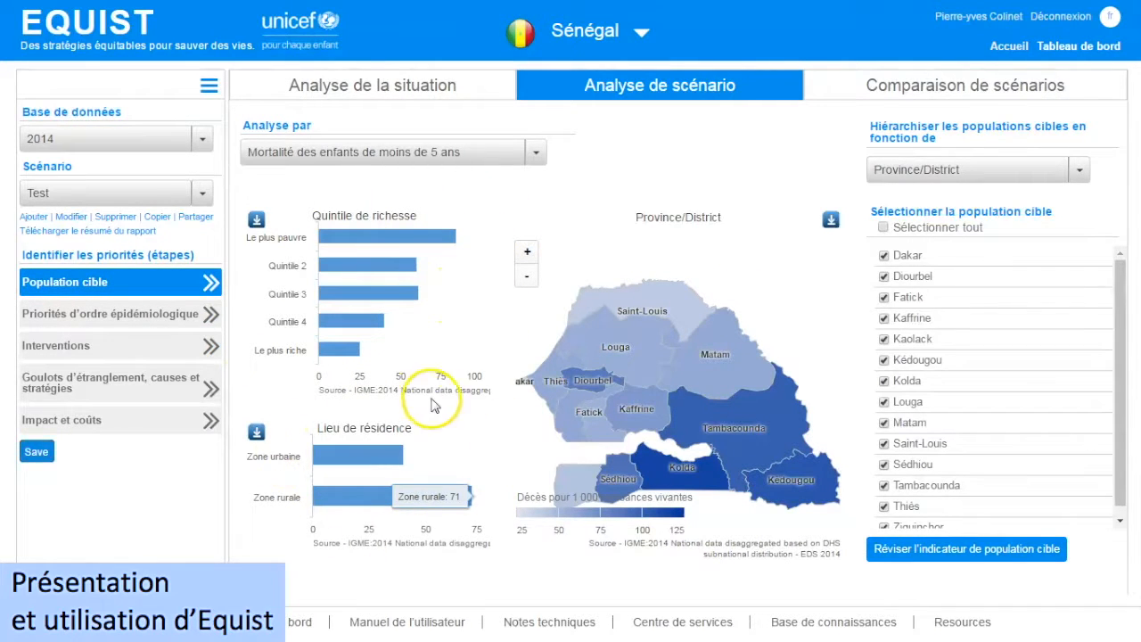
pyautogui.click(884, 228)
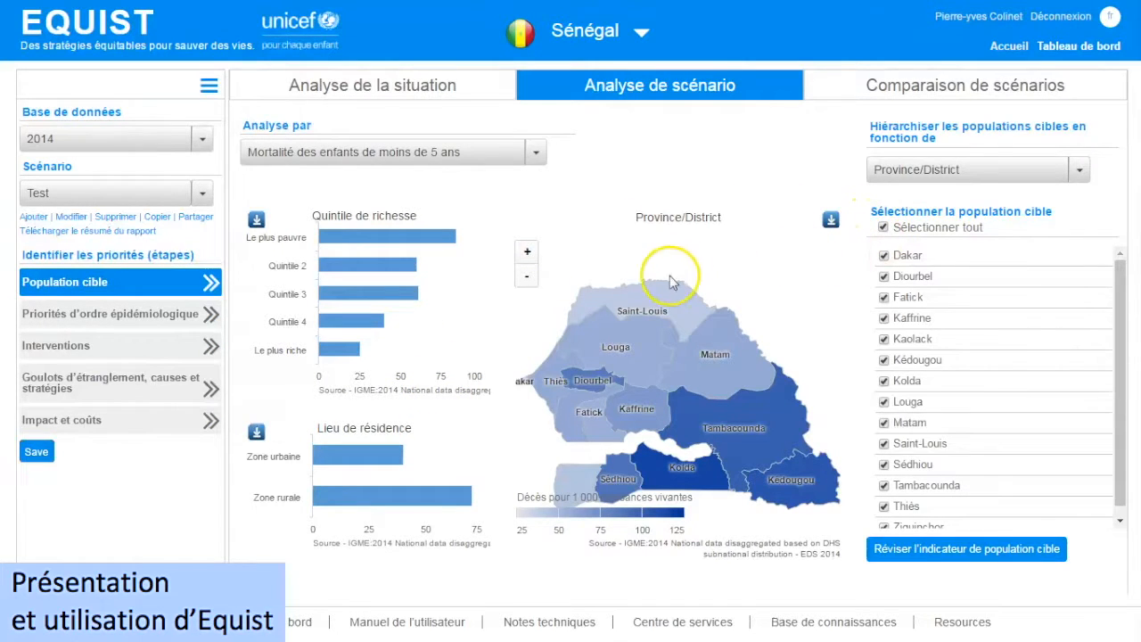
# Step: Review the epidemiological priorities for neonatal, post-neonatal and child mortality, child nutrition and maternal mortality, then inspect the neonatal asphyxia rates
pyautogui.click(178, 326)
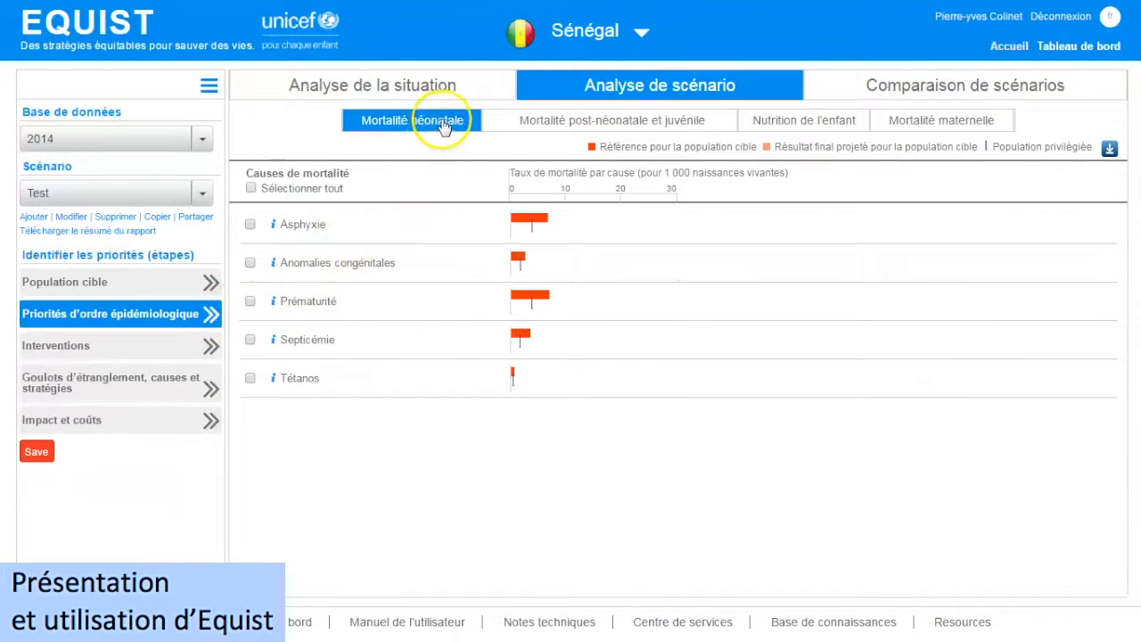
pyautogui.click(556, 121)
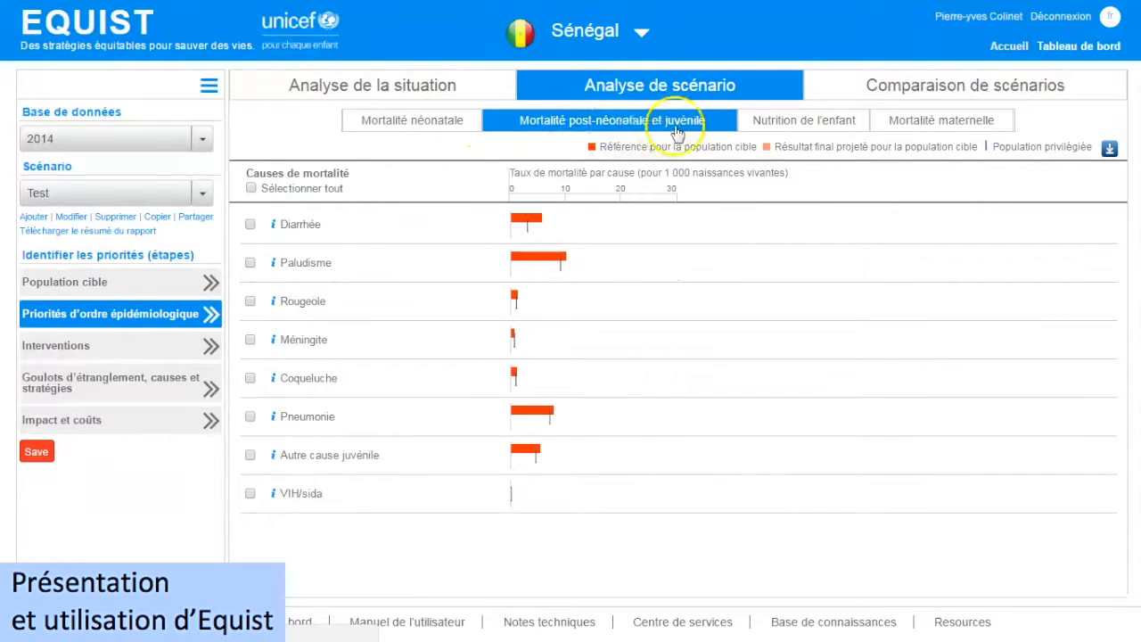
pyautogui.click(802, 125)
pyautogui.click(950, 127)
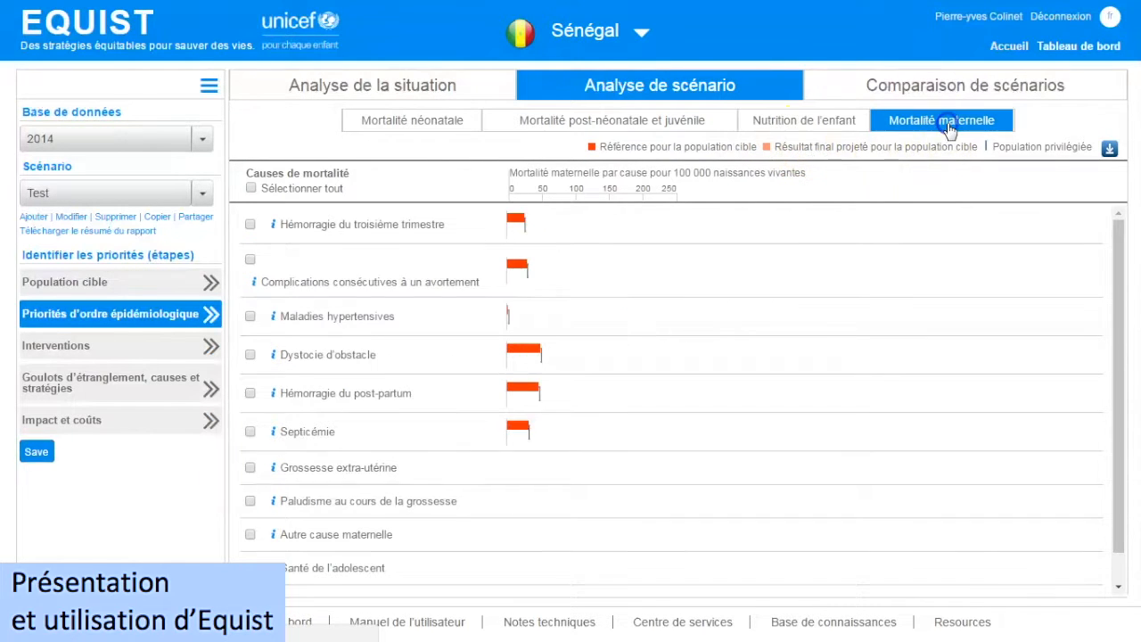
pyautogui.click(438, 127)
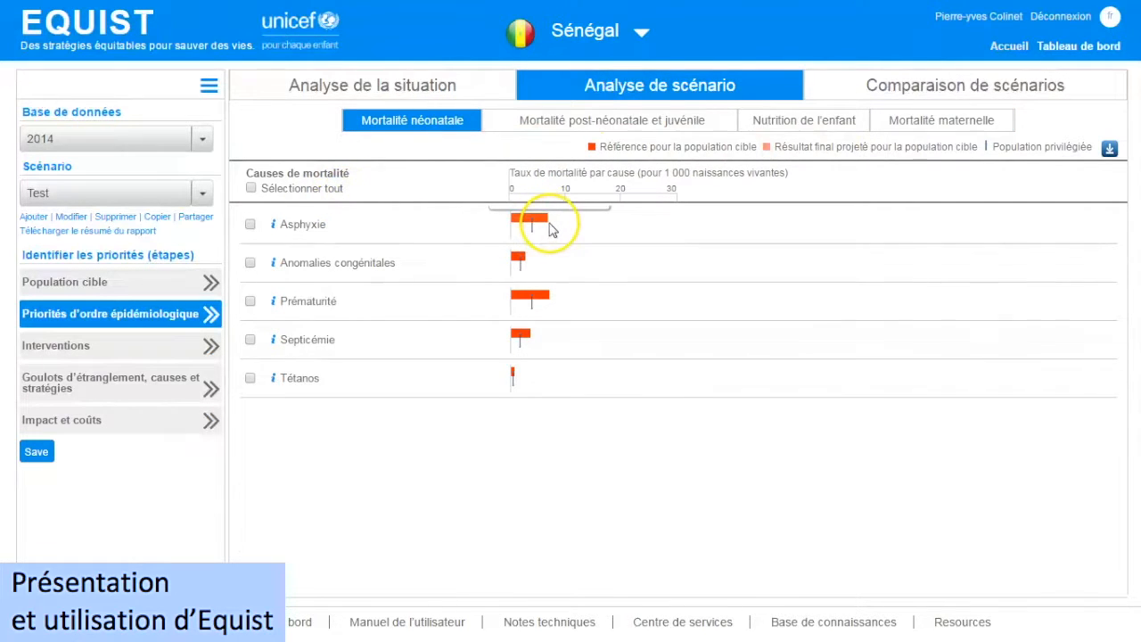
pyautogui.moveTo(542, 238)
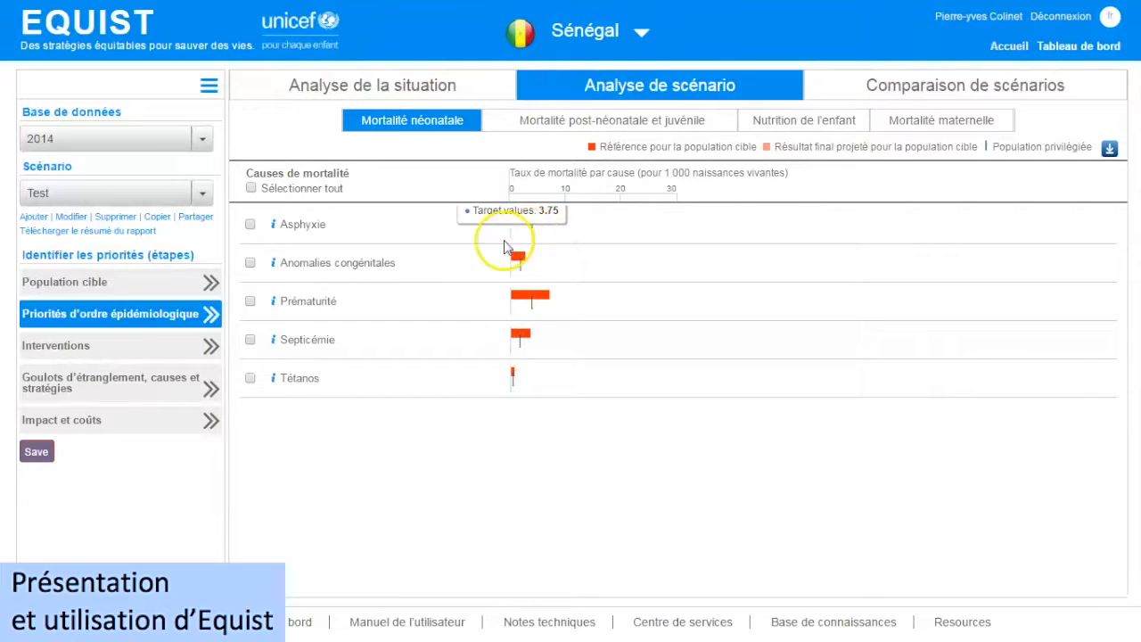
# Step: Select Asphyxie, Prématurité and Septicémie as the priority causes of neonatal mortality
pyautogui.click(252, 226)
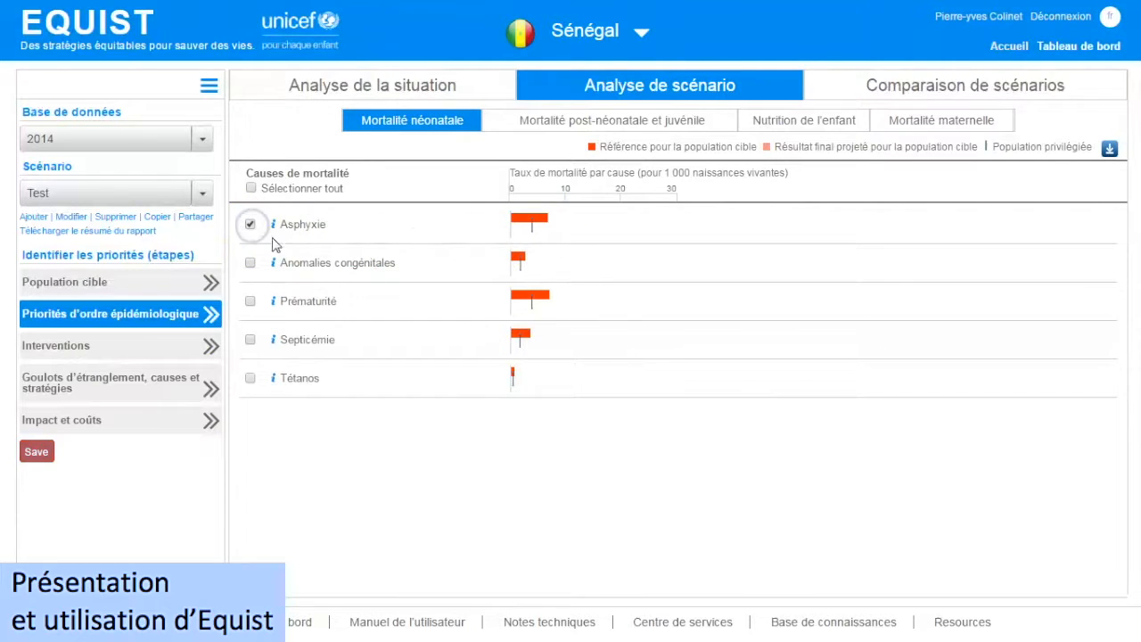
pyautogui.click(252, 301)
pyautogui.click(250, 340)
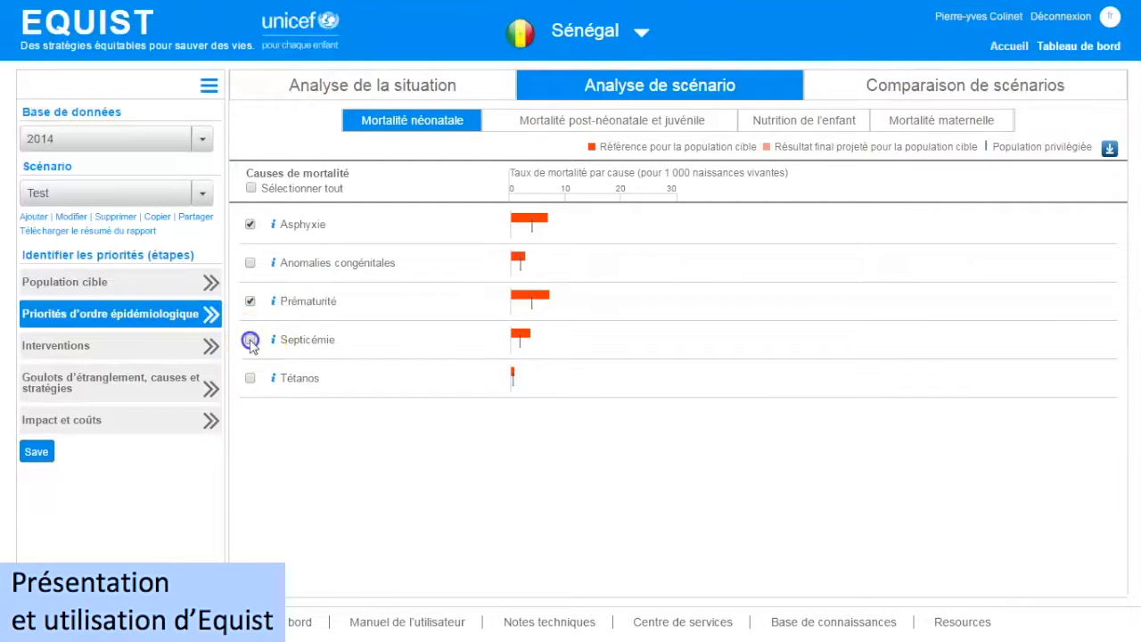
# Step: Select Paludisme, Pneumonie and Autre cause juvénile as the priority causes of post-neonatal and child mortality
pyautogui.click(699, 124)
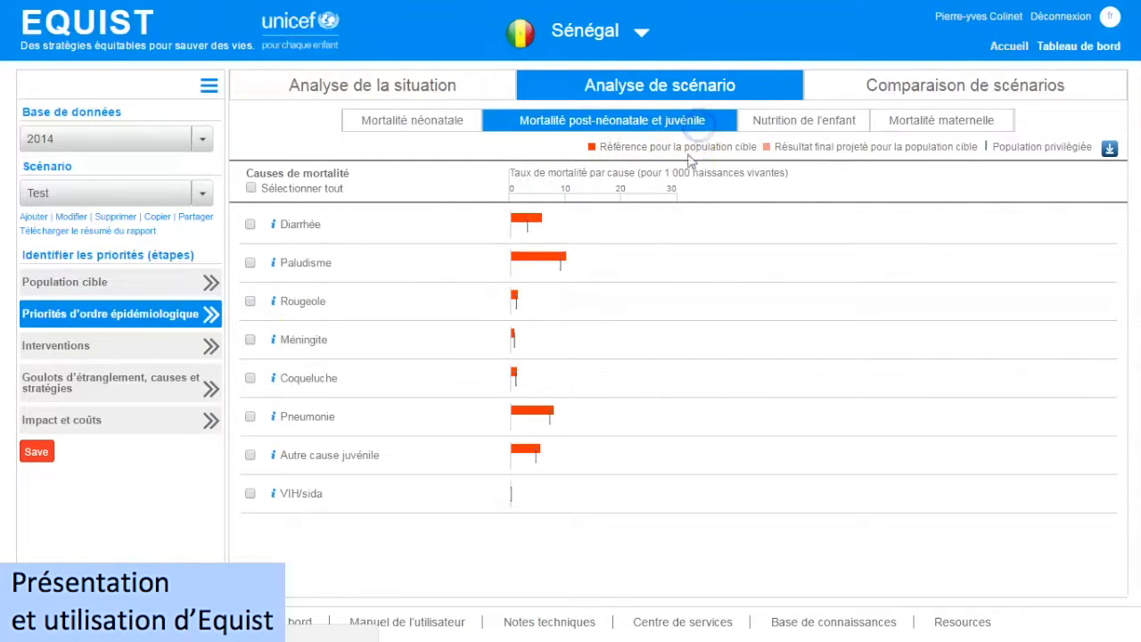
pyautogui.click(249, 264)
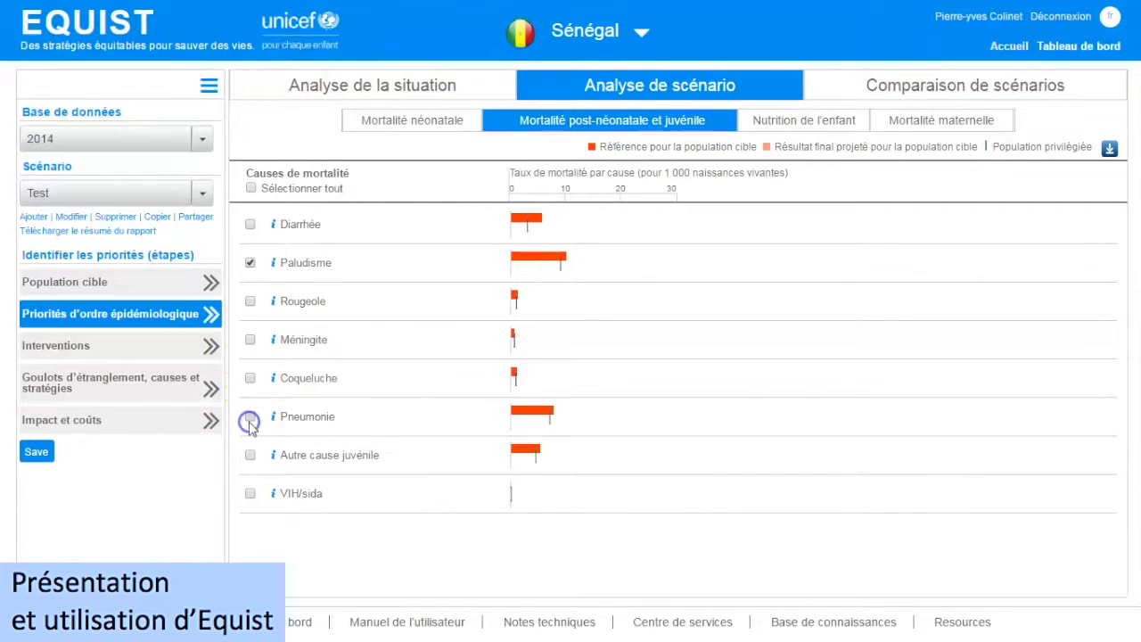
pyautogui.click(250, 454)
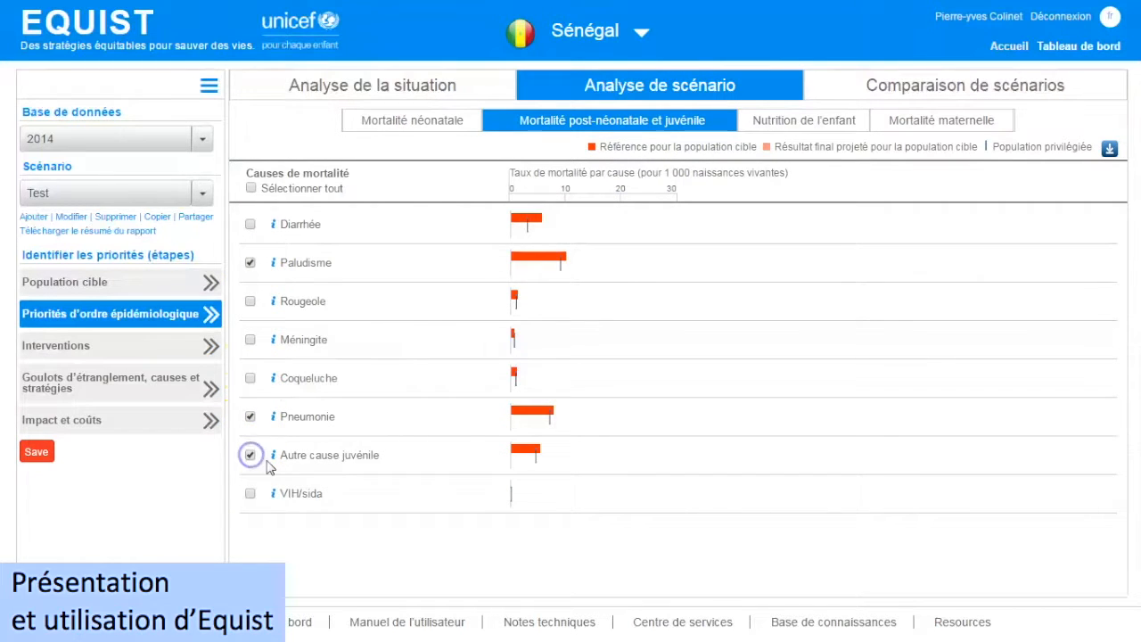
# Step: Review the scenario's interventions for family health practices, prevention services and curative services
pyautogui.click(147, 343)
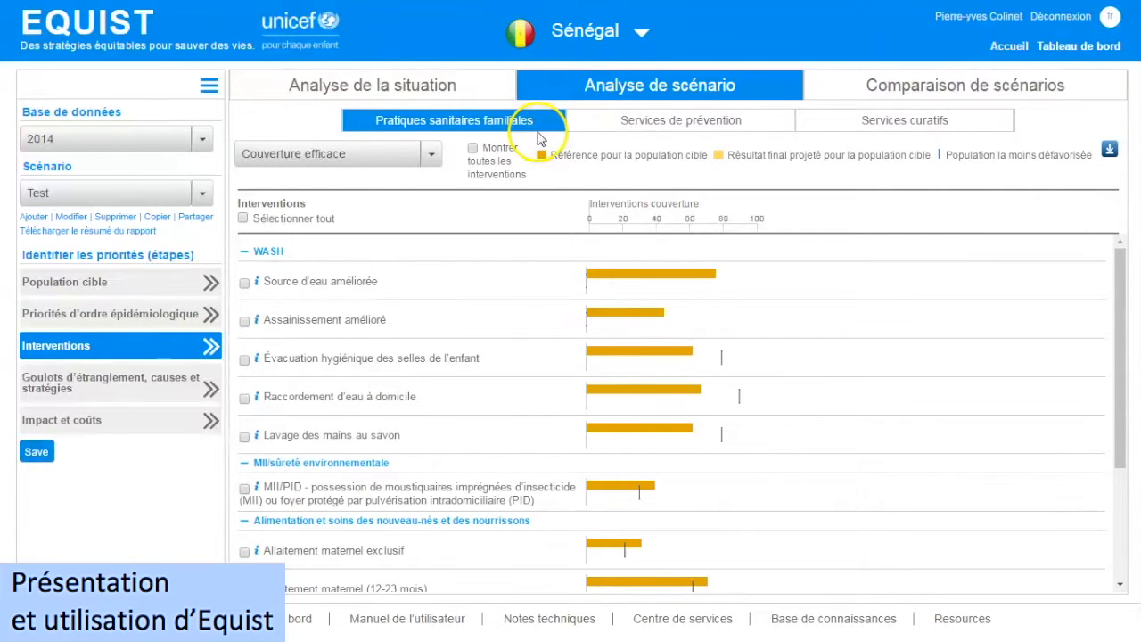
pyautogui.click(734, 123)
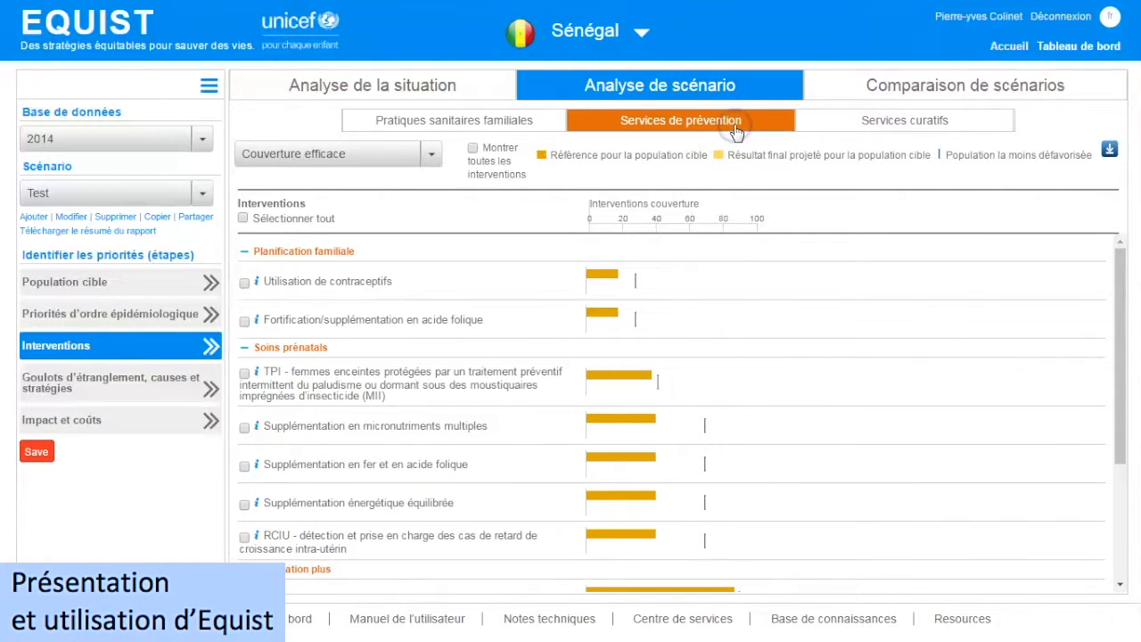
pyautogui.click(931, 130)
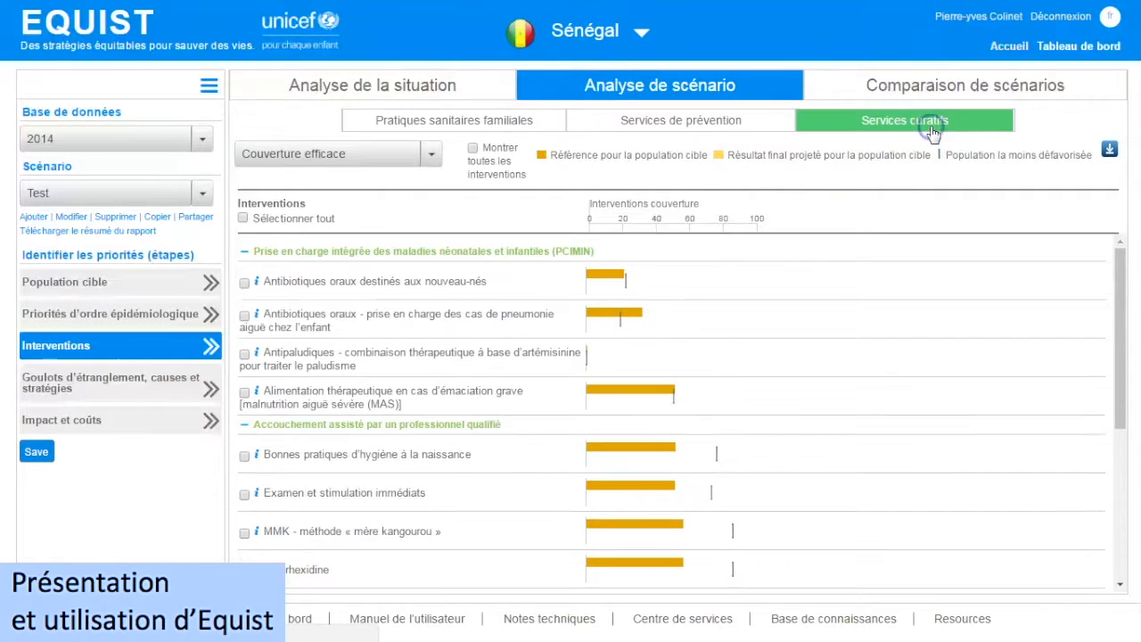
# Step: Select two interventions further down the curative services list
pyautogui.moveTo(1115, 338); pyautogui.dragTo(1134, 505)
pyautogui.click(242, 490)
pyautogui.click(243, 329)
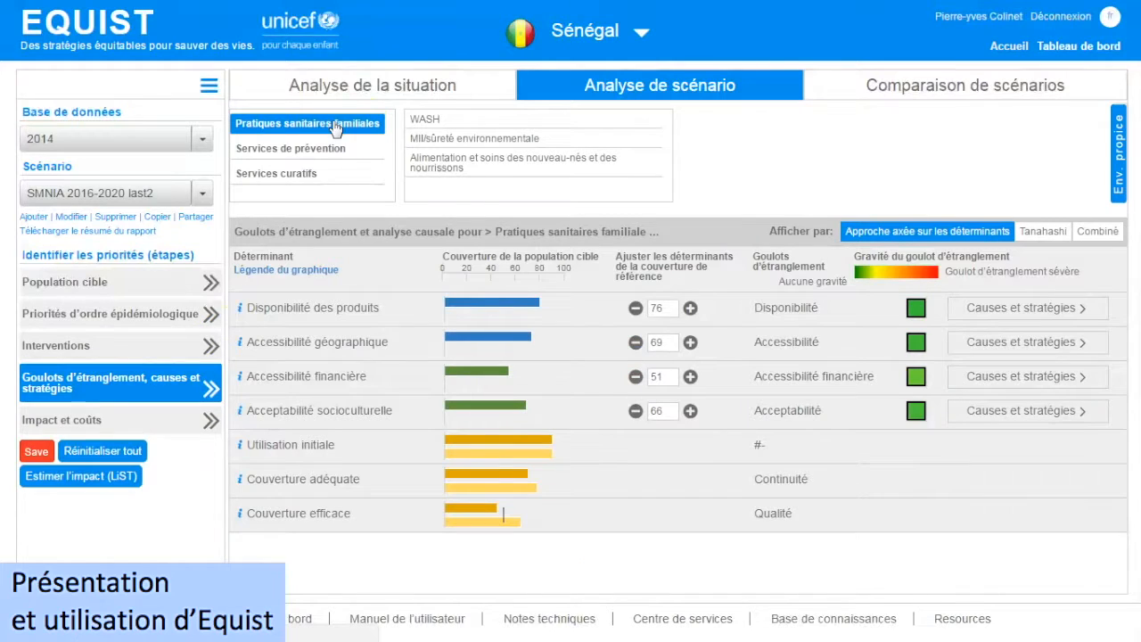
# Step: For Assainissement amélioré under WASH, set the baseline coverage of the Couverture efficace determinant to 69
pyautogui.click(425, 120)
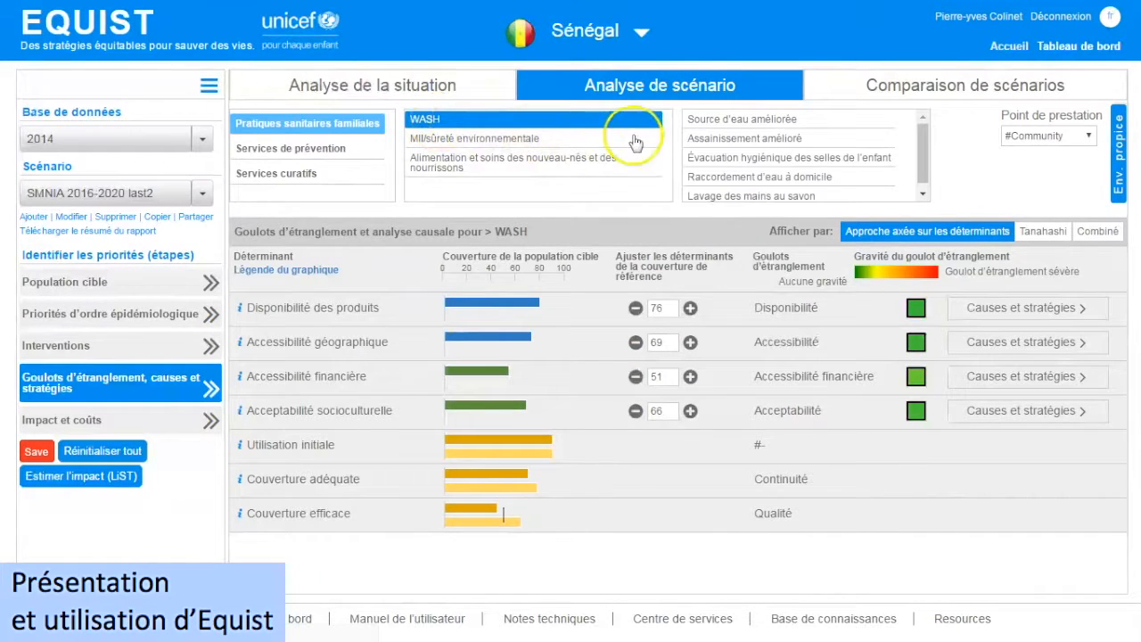
pyautogui.click(727, 143)
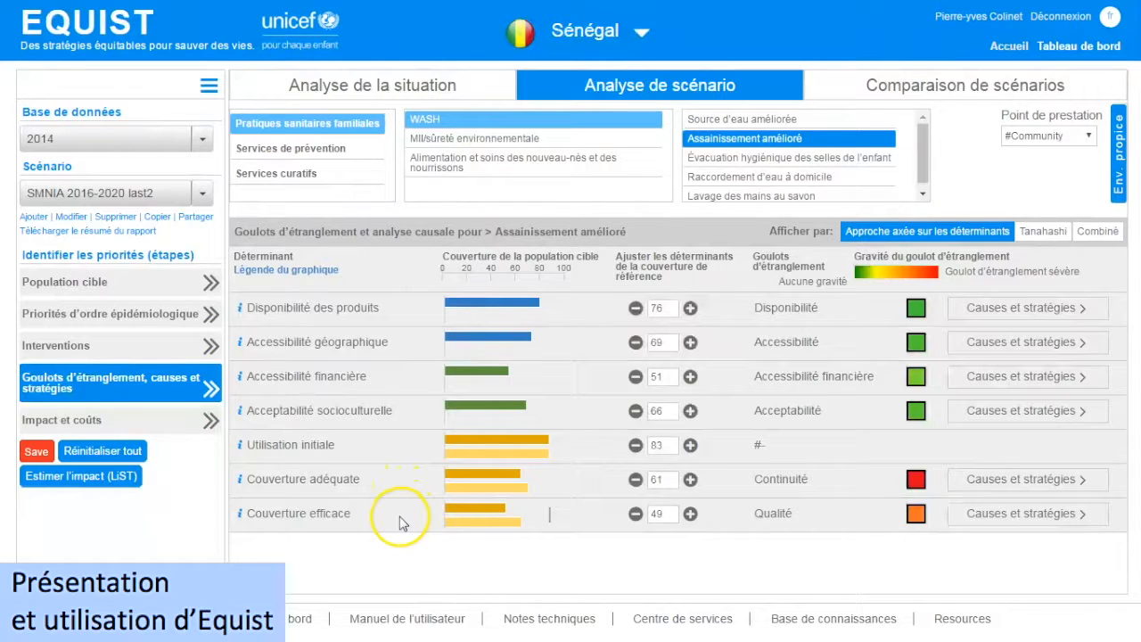
pyautogui.click(690, 514)
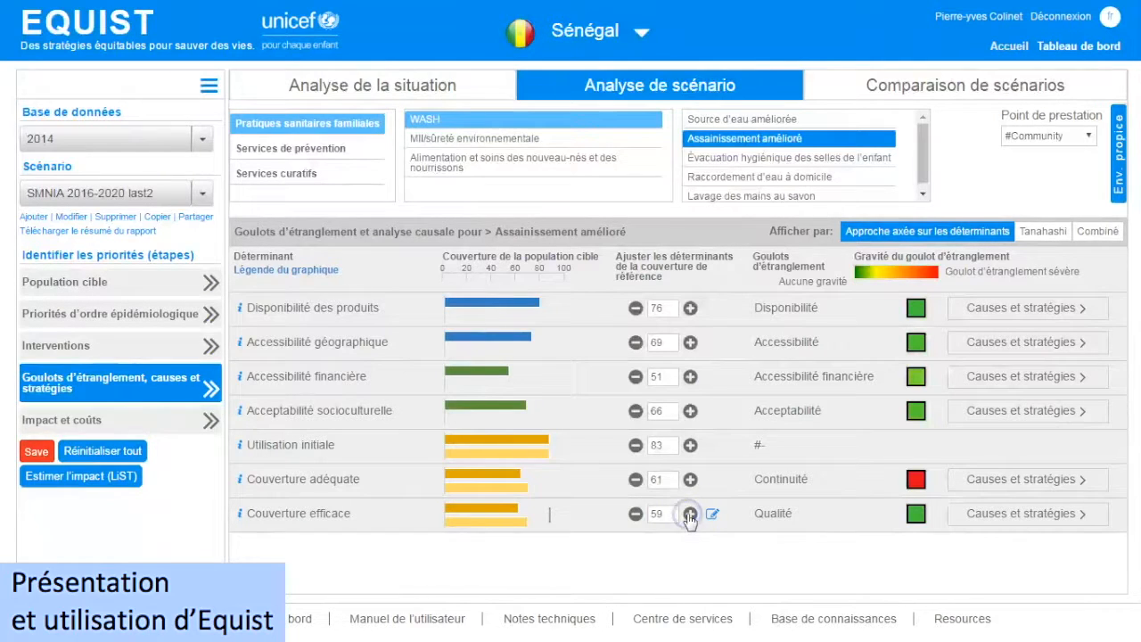
pyautogui.click(690, 515)
pyautogui.click(690, 515)
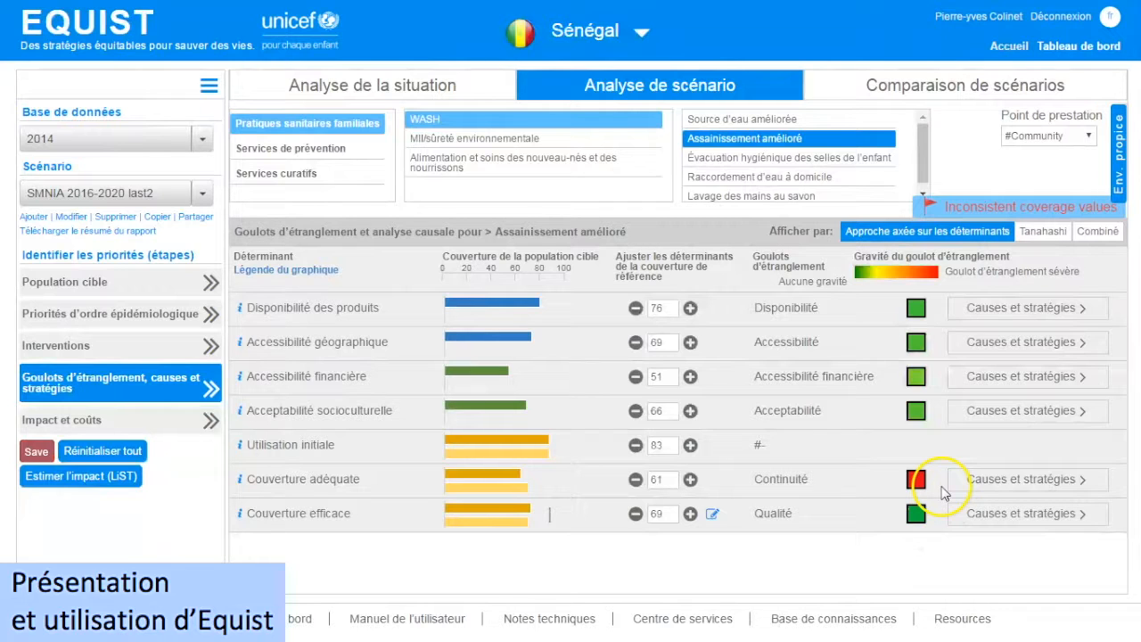
# Step: For the Continuité bottleneck, select the cause "Moyens de transport imprévisibles/peu fiables" and its strategy to improve those transport means
pyautogui.click(968, 479)
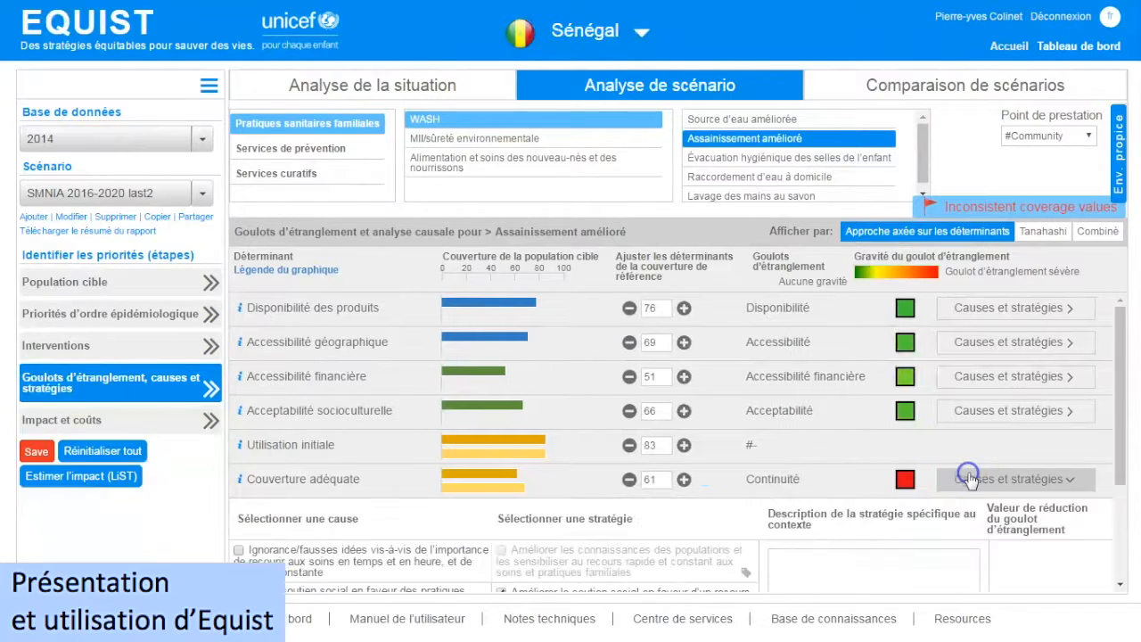
pyautogui.moveTo(1122, 463); pyautogui.dragTo(1122, 558)
pyautogui.click(238, 517)
pyautogui.click(501, 512)
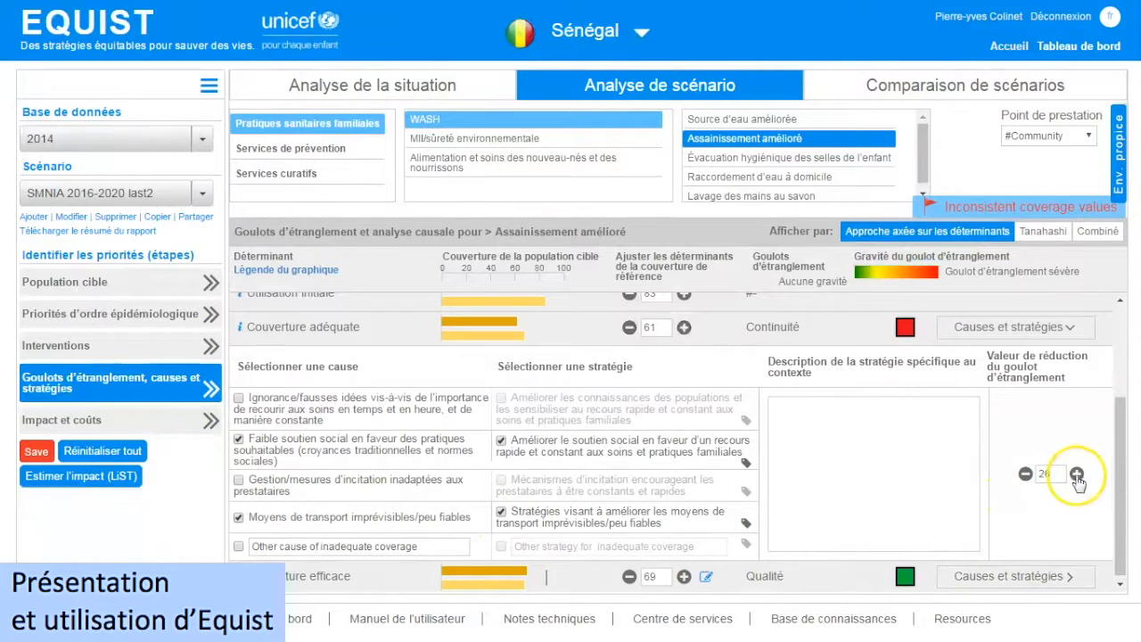
# Step: Set the bottleneck reduction value for Continuité to 50 and collapse its causes and strategies section
pyautogui.moveTo(1056, 474); pyautogui.dragTo(1032, 474)
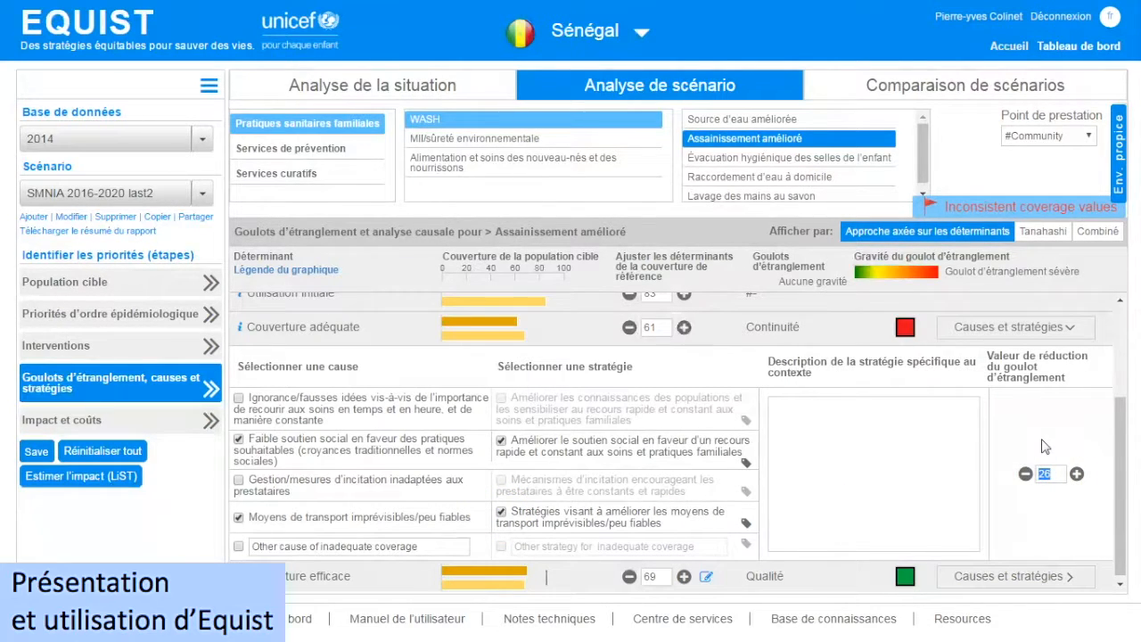
pyautogui.click(1056, 446)
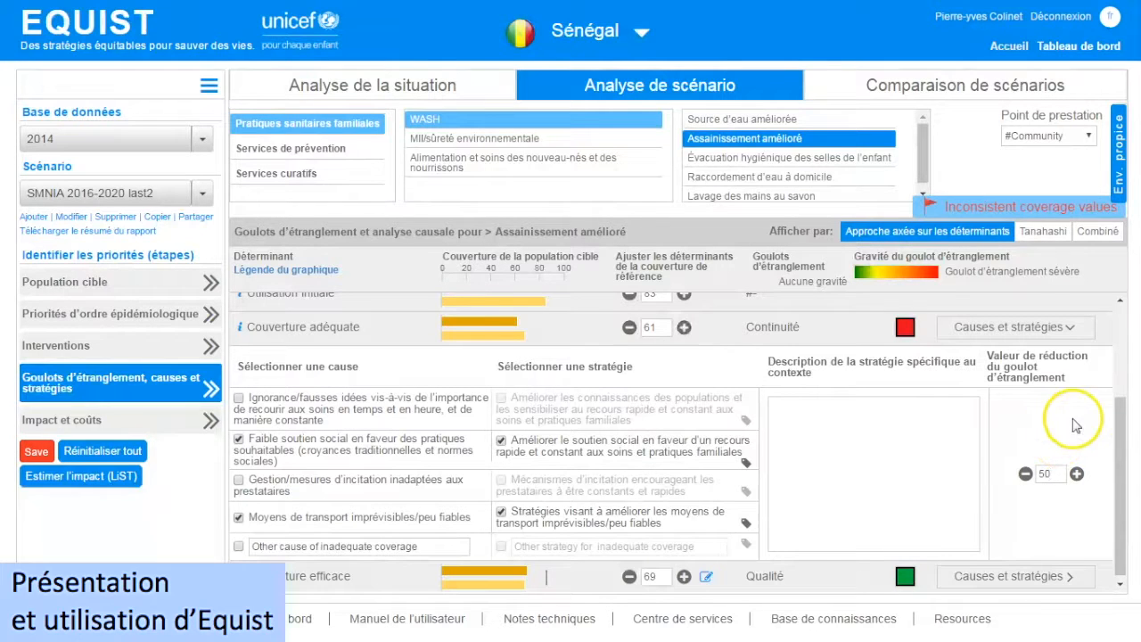
pyautogui.click(1065, 327)
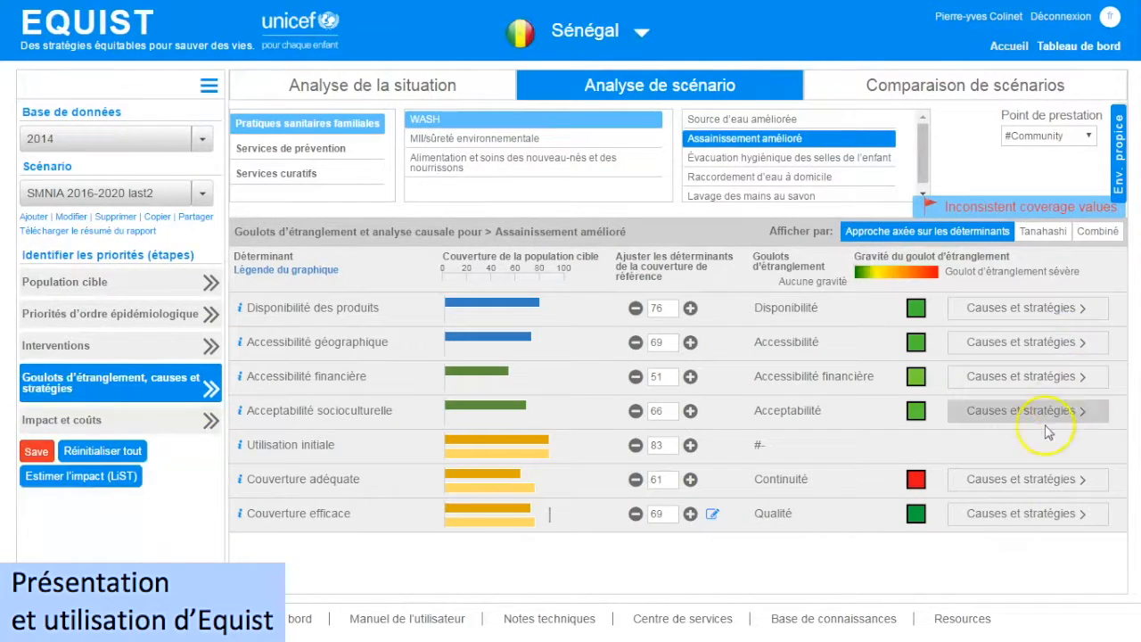
# Step: In the scenario's Impact et coûts results, view the avoidable deaths for Mortalité néonatale, and return to Mortalité des enfants de moins de cinq ans
pyautogui.click(179, 423)
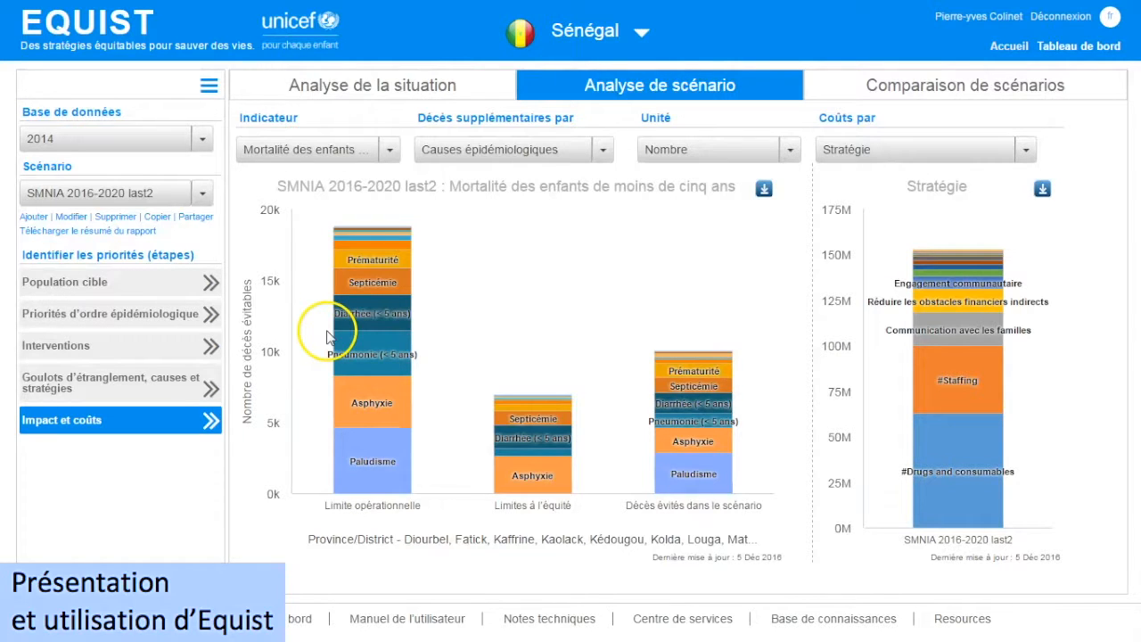
pyautogui.click(389, 149)
pyautogui.click(286, 274)
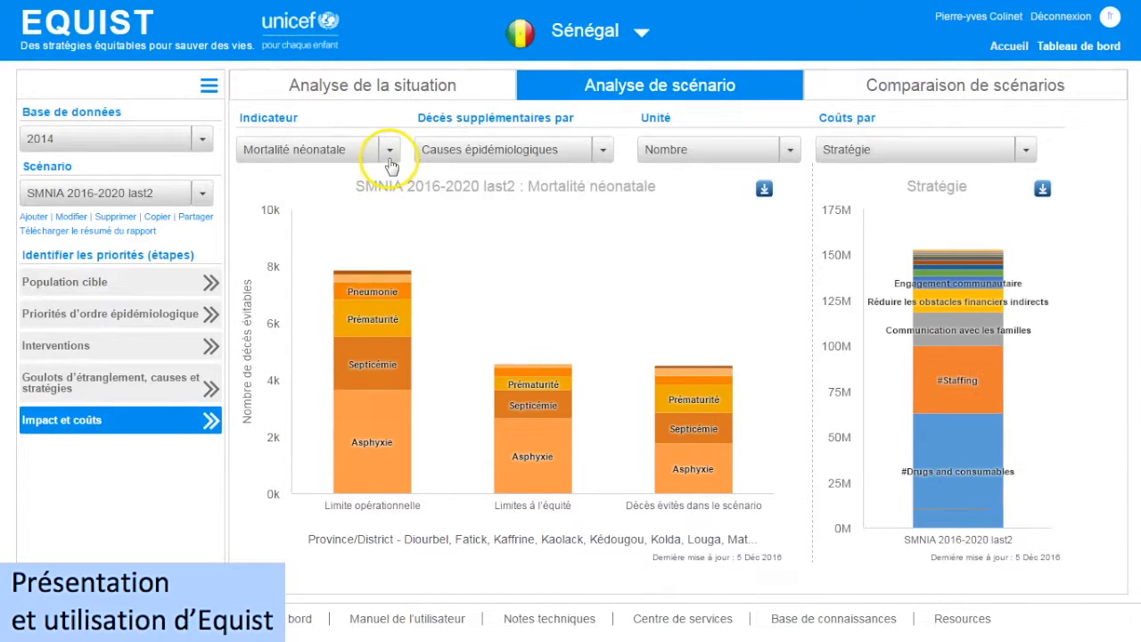
pyautogui.click(389, 161)
pyautogui.click(359, 237)
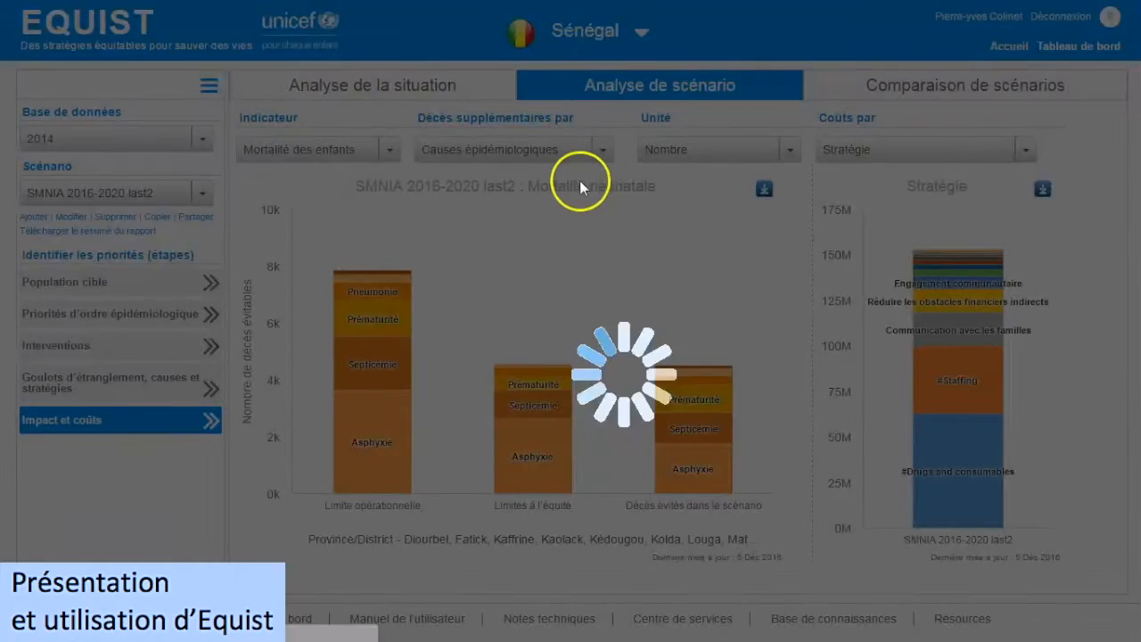
# Step: Break the additional deaths down by Paquet, and view the costs as Coûts par personne and as Vies sauvées pour 1 million USD
pyautogui.click(602, 150)
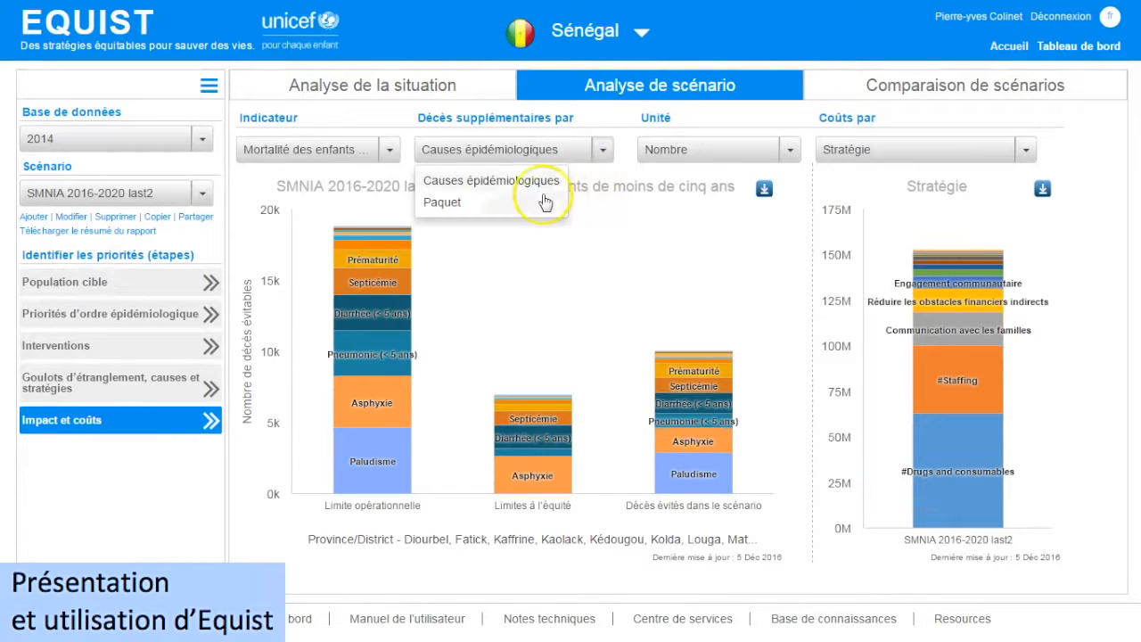
pyautogui.click(544, 202)
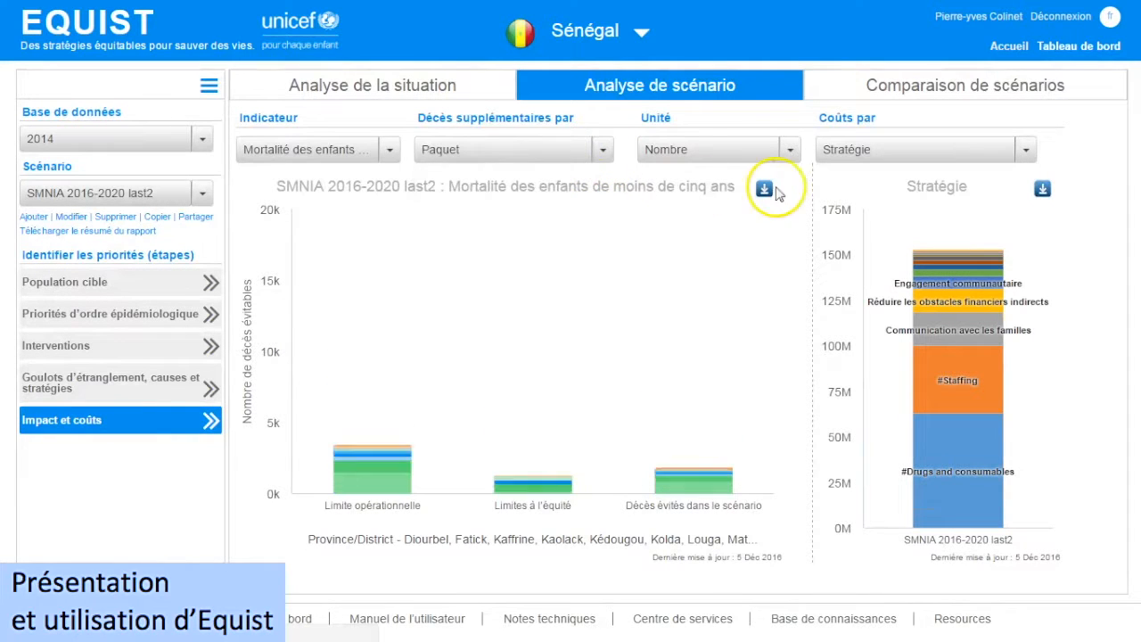
pyautogui.click(1025, 153)
pyautogui.click(917, 224)
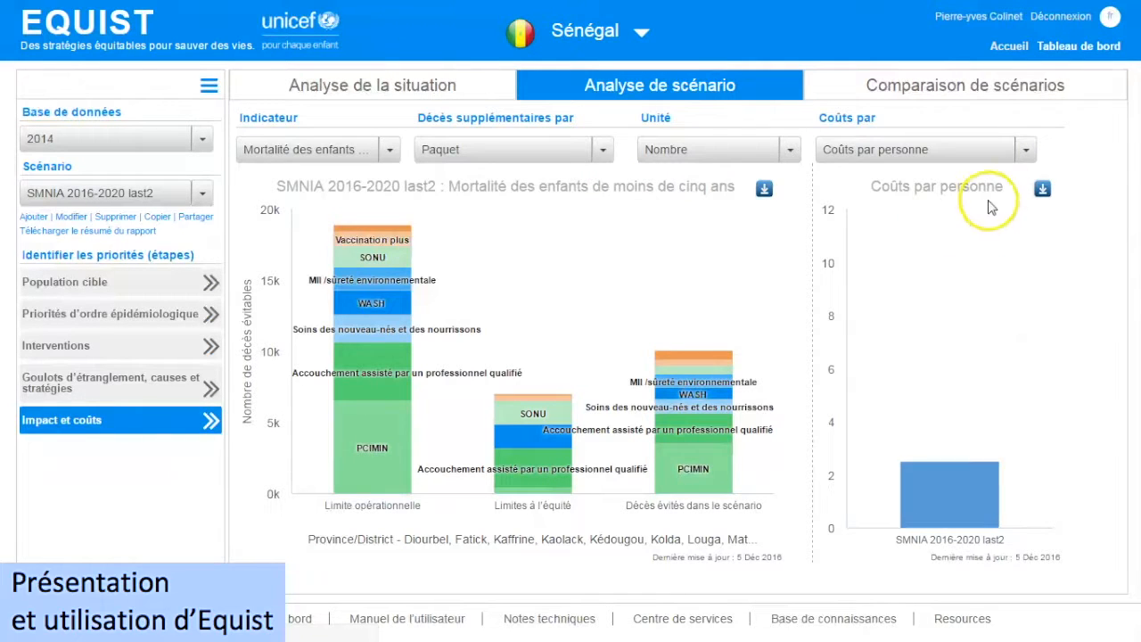
pyautogui.click(1026, 150)
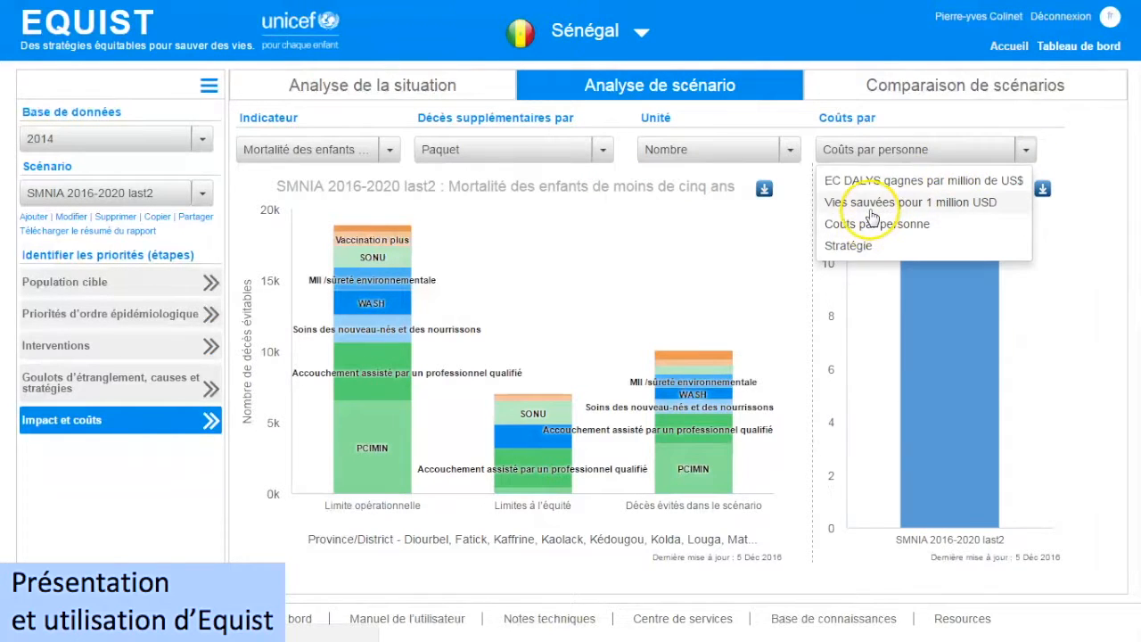
pyautogui.click(871, 206)
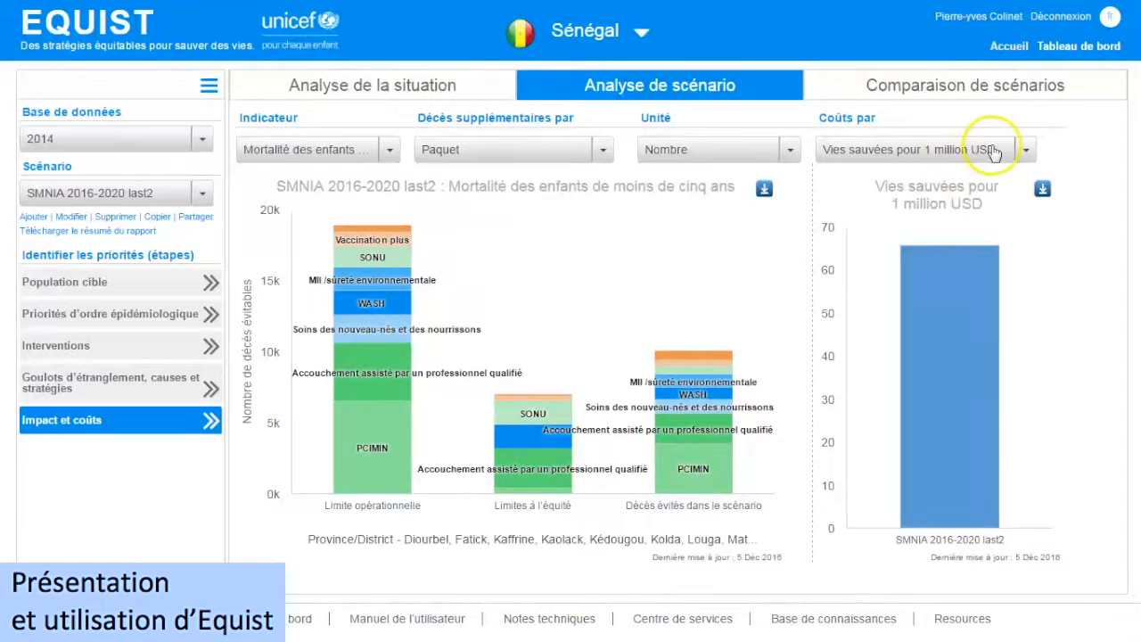
# Step: Compare the impact of the scenarios SMNIA 2016-2020 last2 and SMNIA 2016-2020 gb
pyautogui.click(1026, 91)
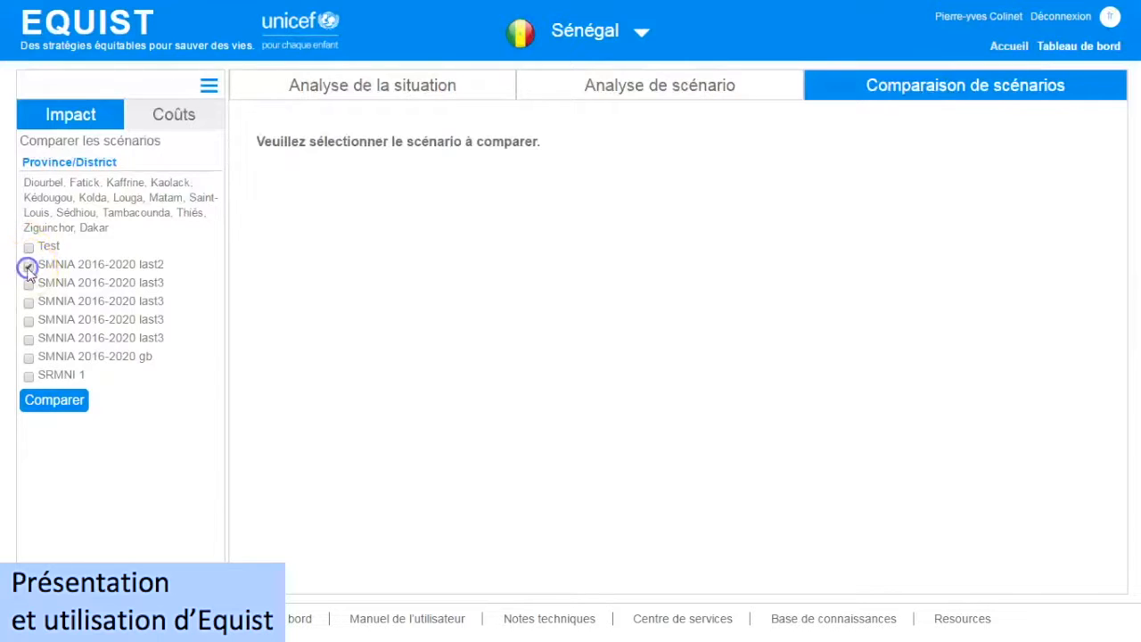
pyautogui.click(54, 402)
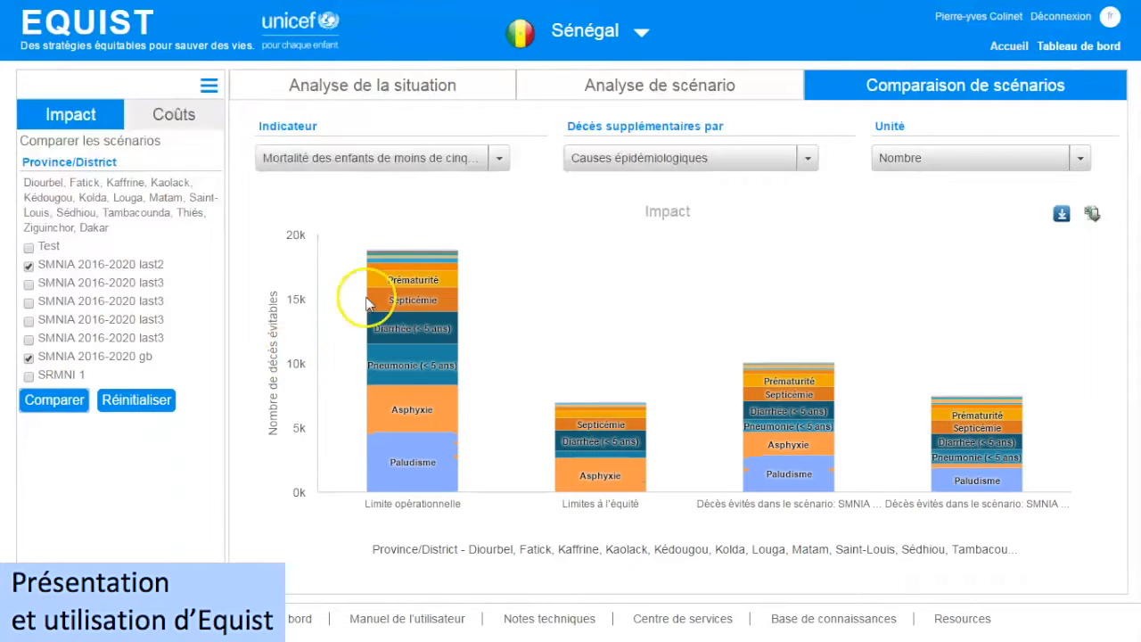
# Step: View the scenario comparison for the indicator Mortalité néonatale and reopen the choice of indicators
pyautogui.click(505, 164)
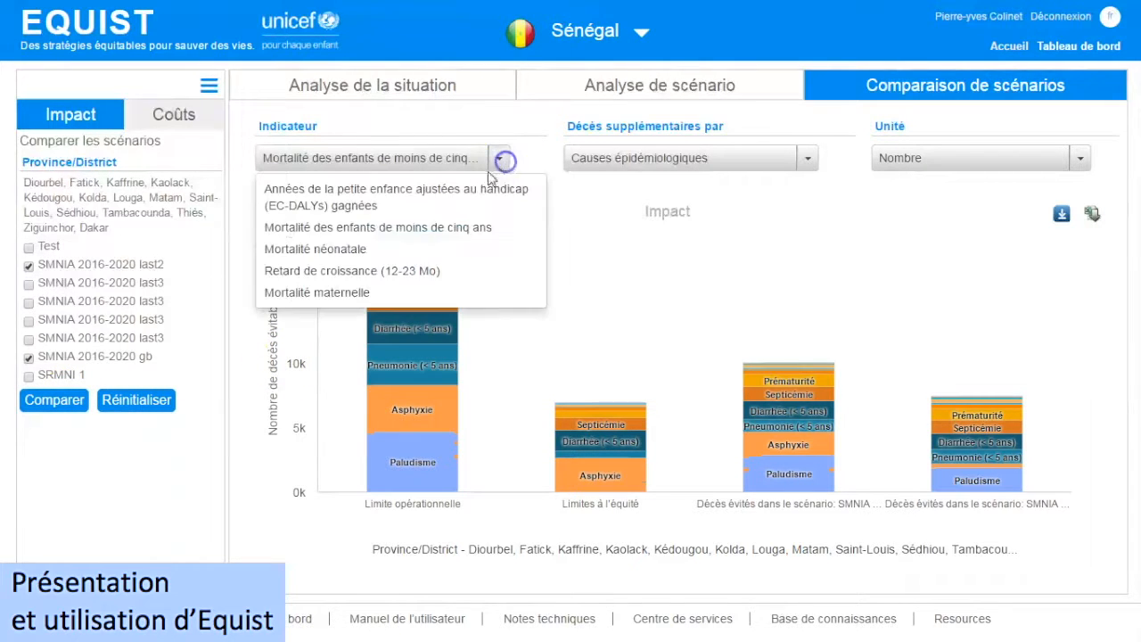
pyautogui.click(423, 248)
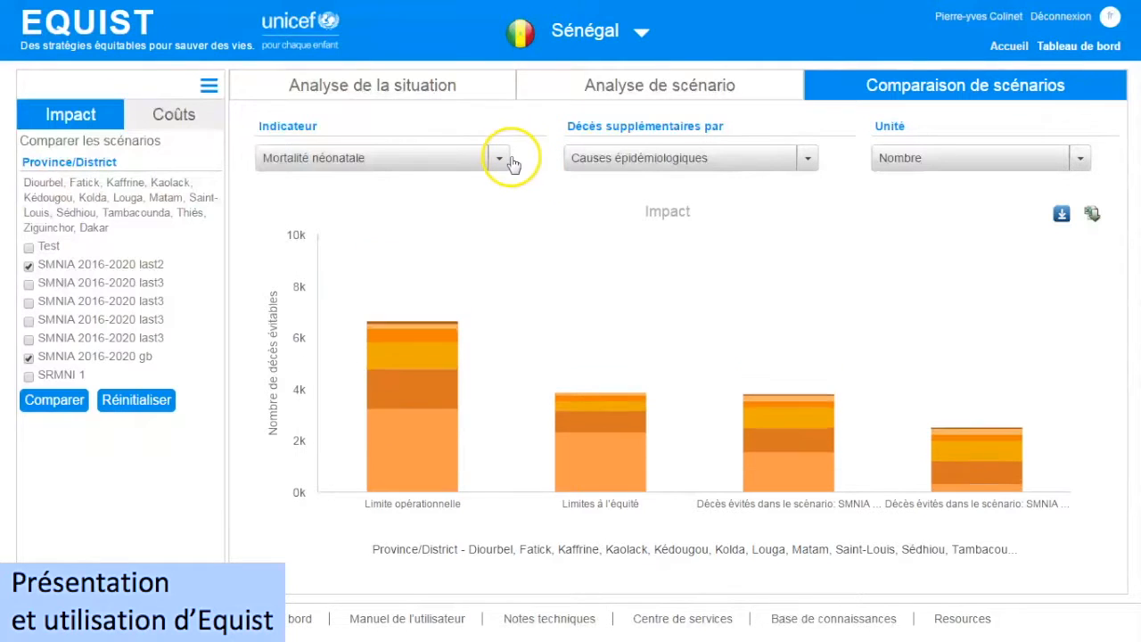
pyautogui.click(505, 159)
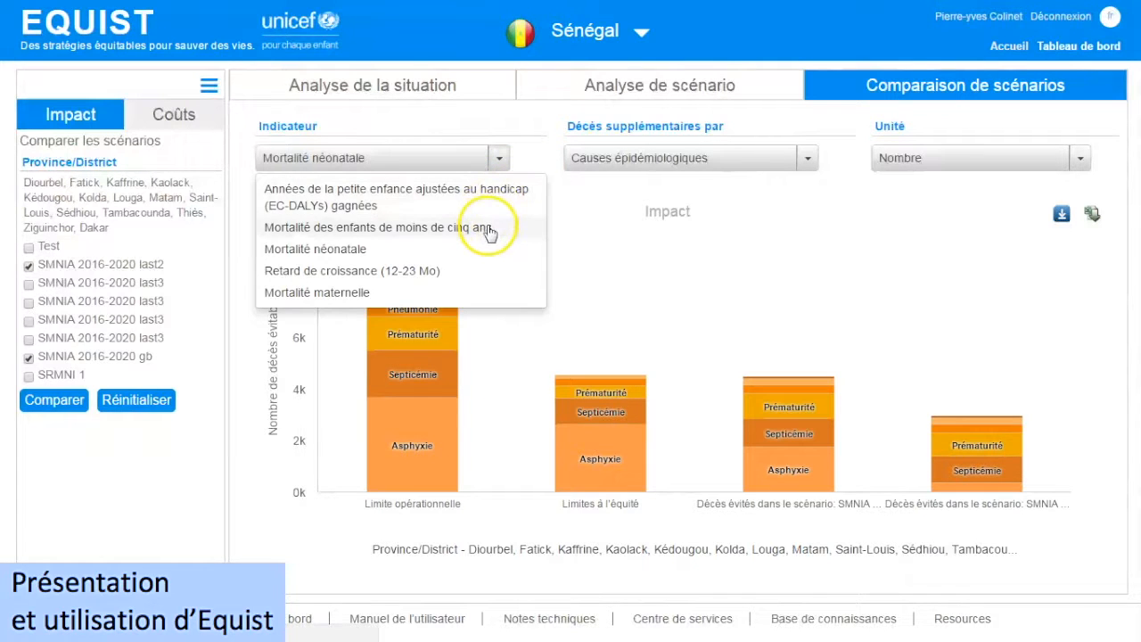